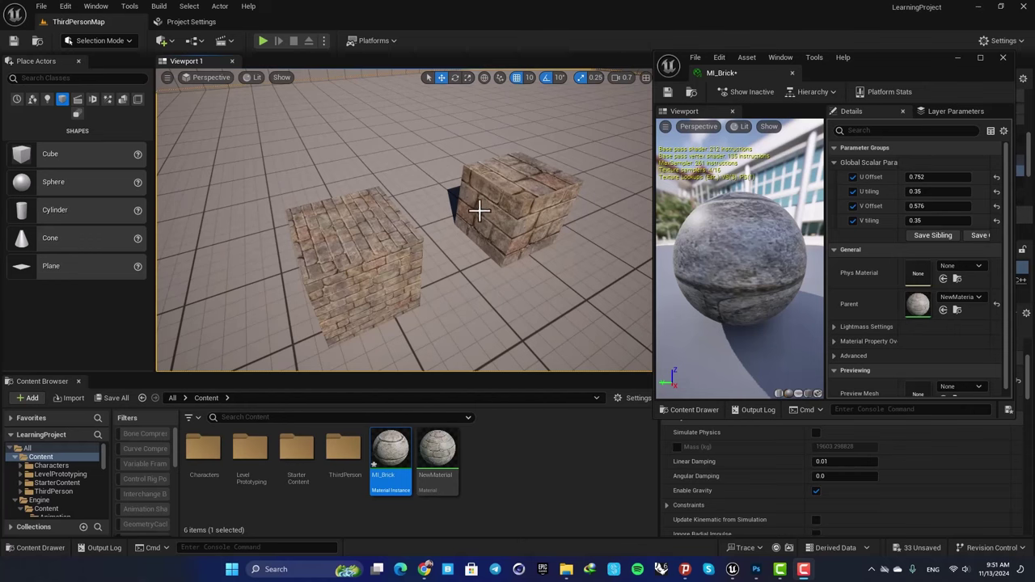
- Set the MI_Brick instance's V Offset to 0.84 and U Offset to 0.928, then close its editor
mouse_move(449, 211)
right_mouse_down()
mouse_move(448, 222)
mouse_move(451, 209)
right_mouse_up()
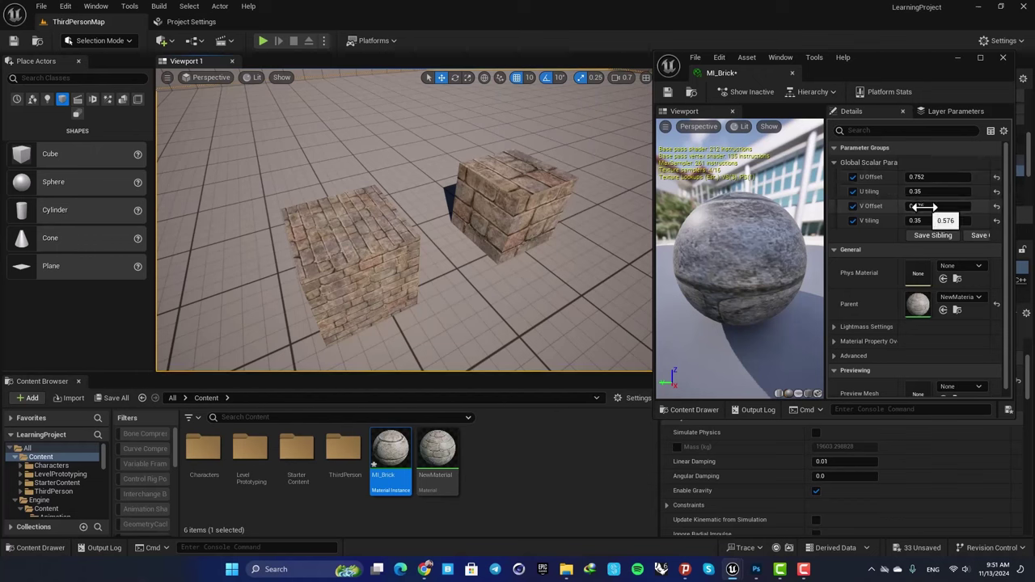
left_click_drag(923, 207, 954, 207)
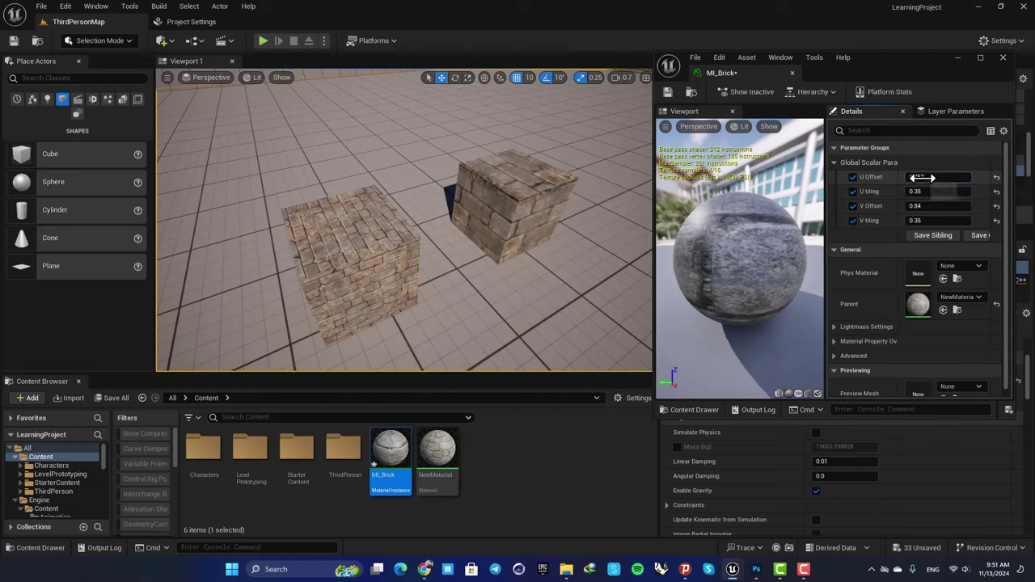
mouse_move(920, 177)
left_mouse_down()
mouse_move(962, 179)
mouse_move(921, 194)
left_mouse_up()
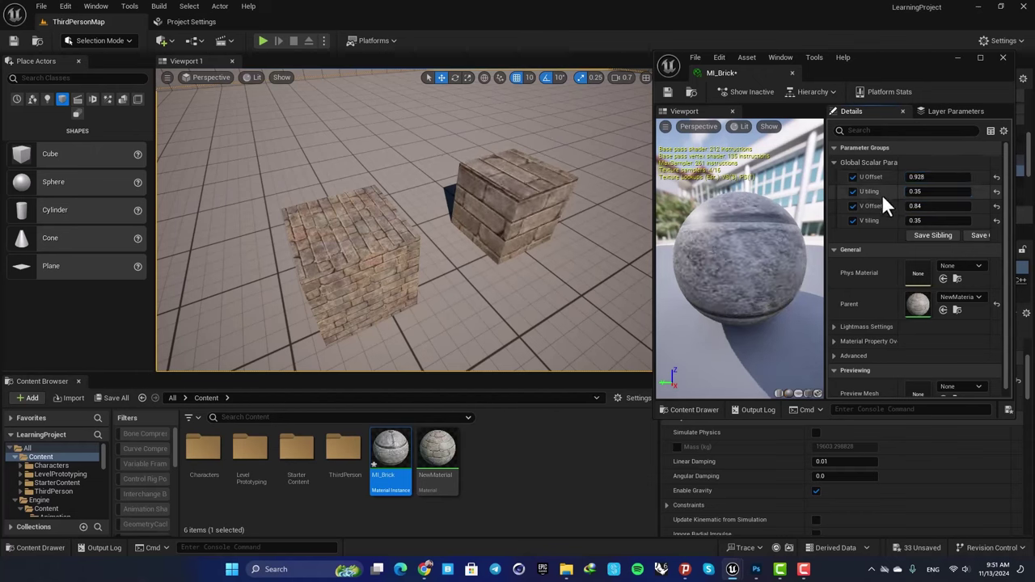
right_click_drag(524, 190, 493, 202)
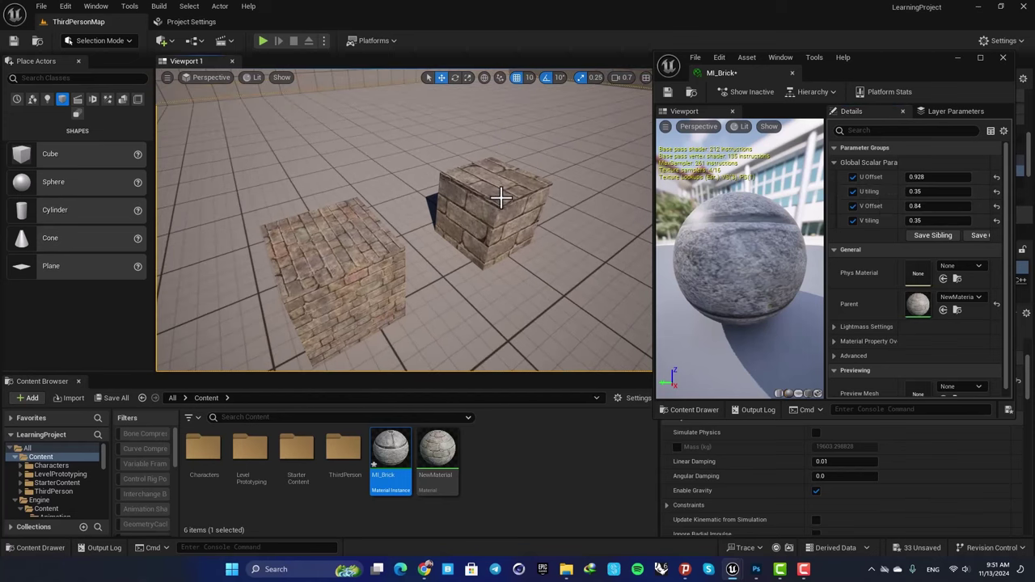
left_click(1002, 58)
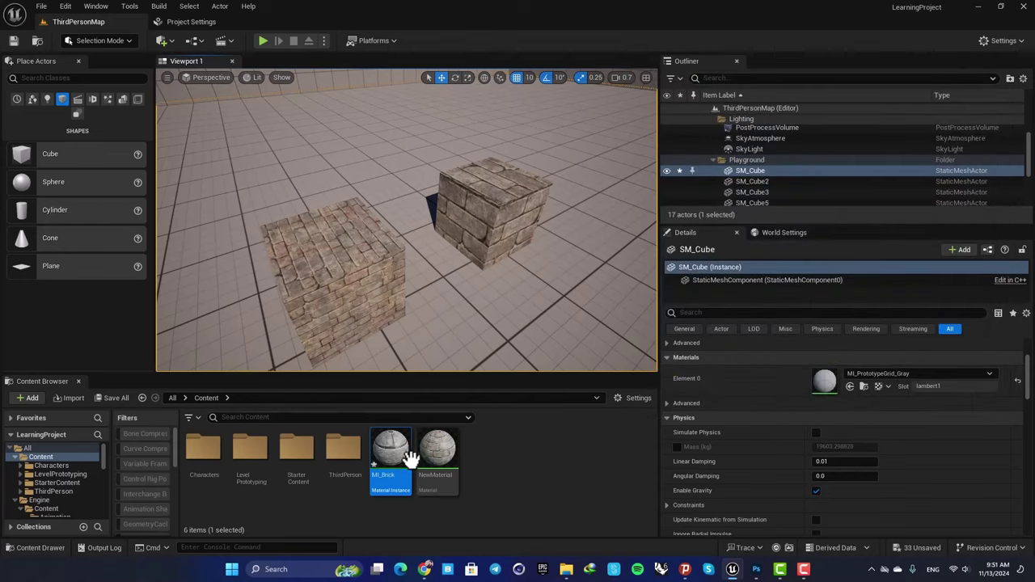
- Force delete the NewMaterial material and the MI_Brick material instance from the Content folder
left_click(450, 455)
key("Delete")
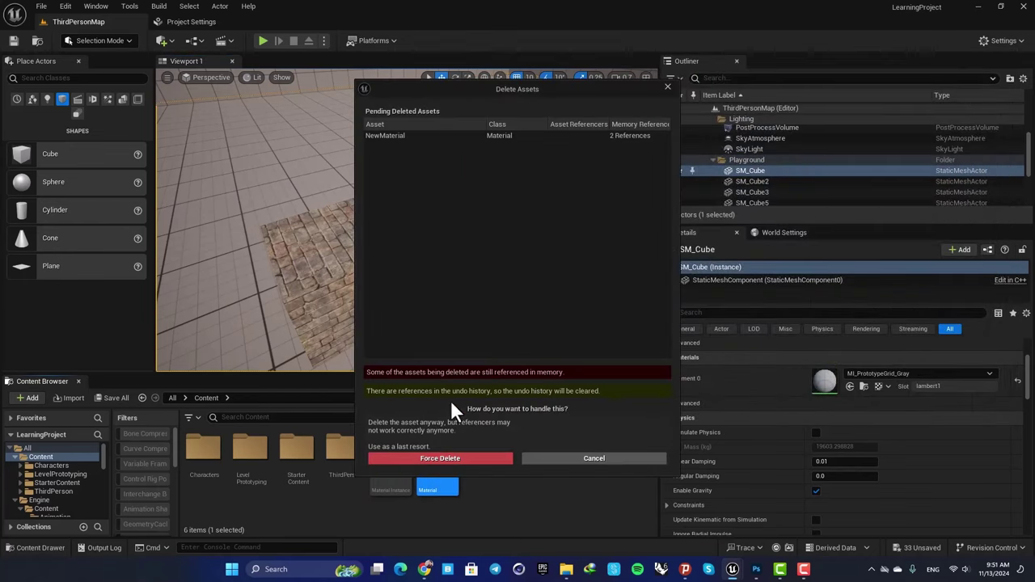
left_click(425, 459)
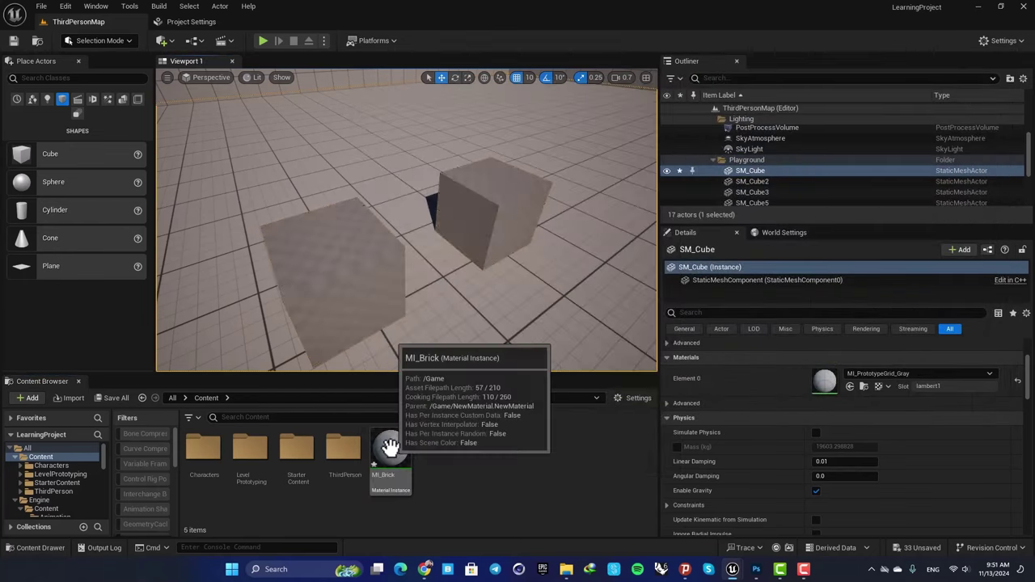
left_click(389, 446)
key("Delete")
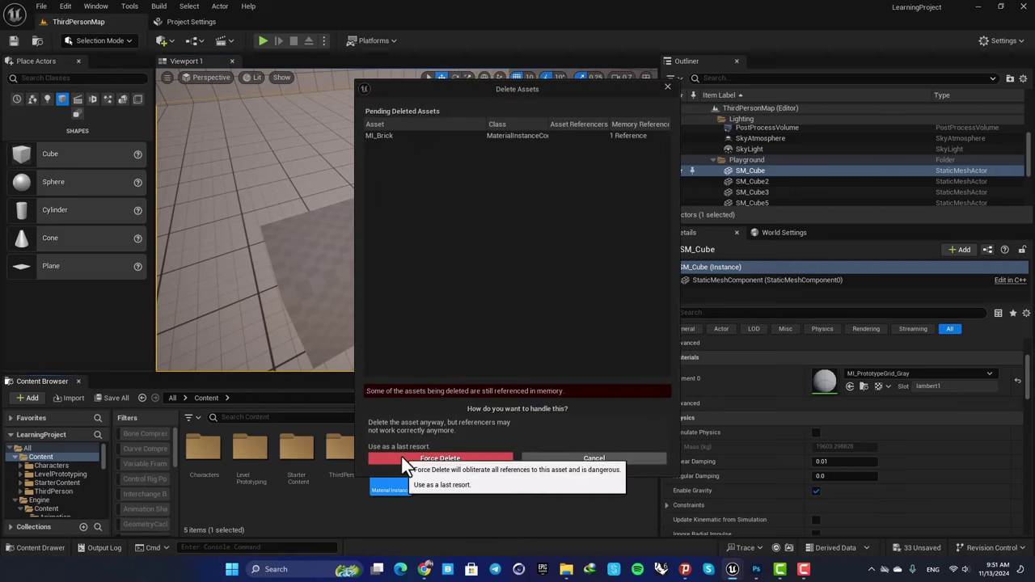
left_click(401, 456)
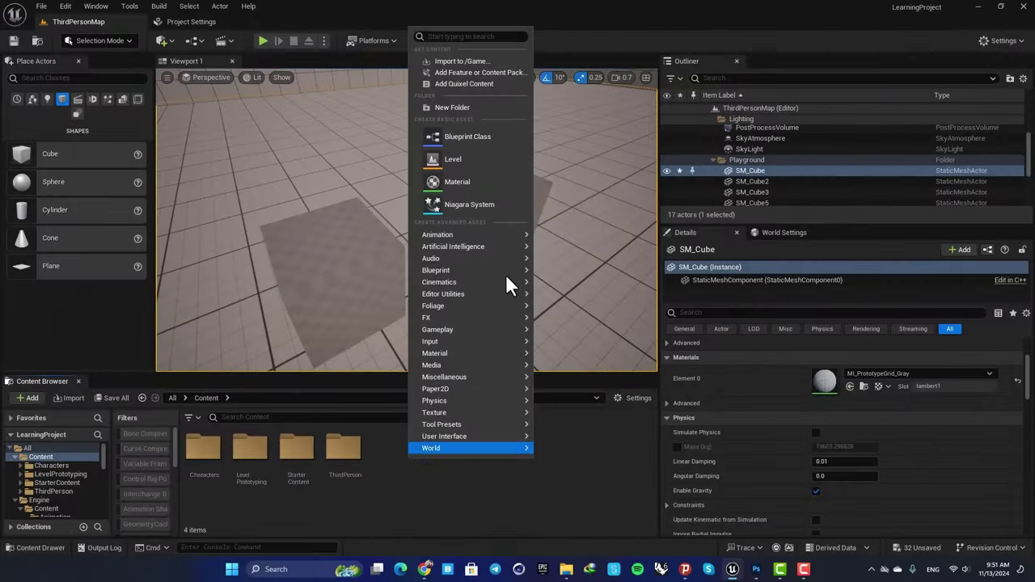
- Create a new material named M_mat in the Content folder
left_click(475, 180)
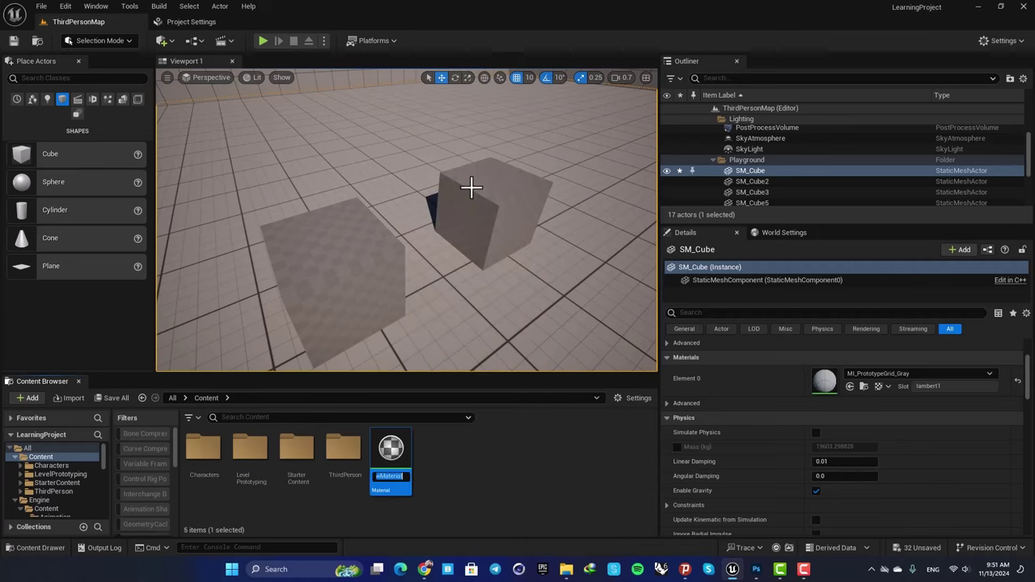
type("M_mat")
key("Return")
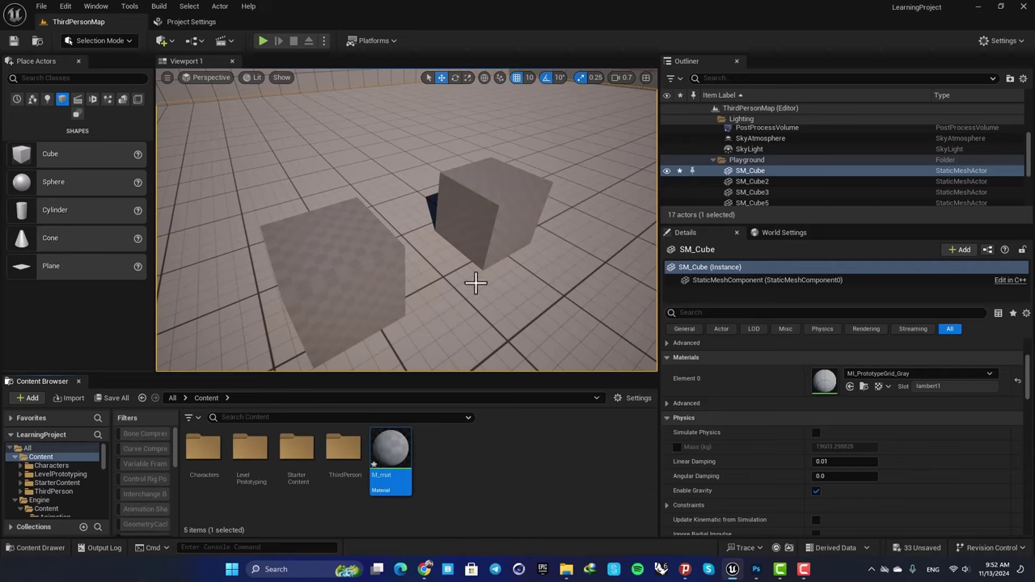
- Open M_mat in the Material Editor and maximize the editor window around the main material node
double_click(406, 441)
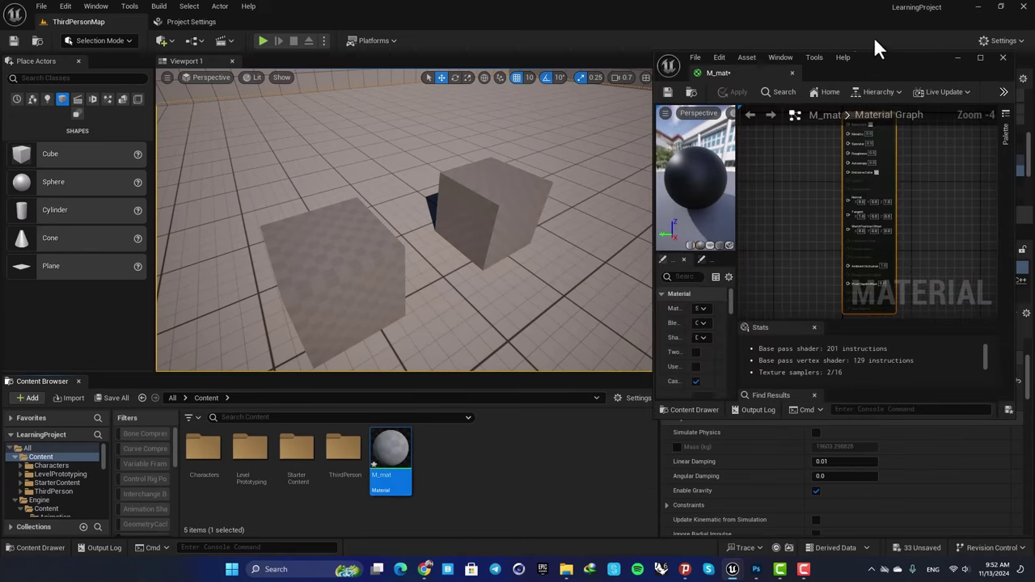
left_click_drag(863, 63, 535, 95)
double_click(535, 95)
right_click_drag(332, 142, 459, 254)
scroll(454, 203, "up", 3)
right_click_drag(455, 207, 493, 210)
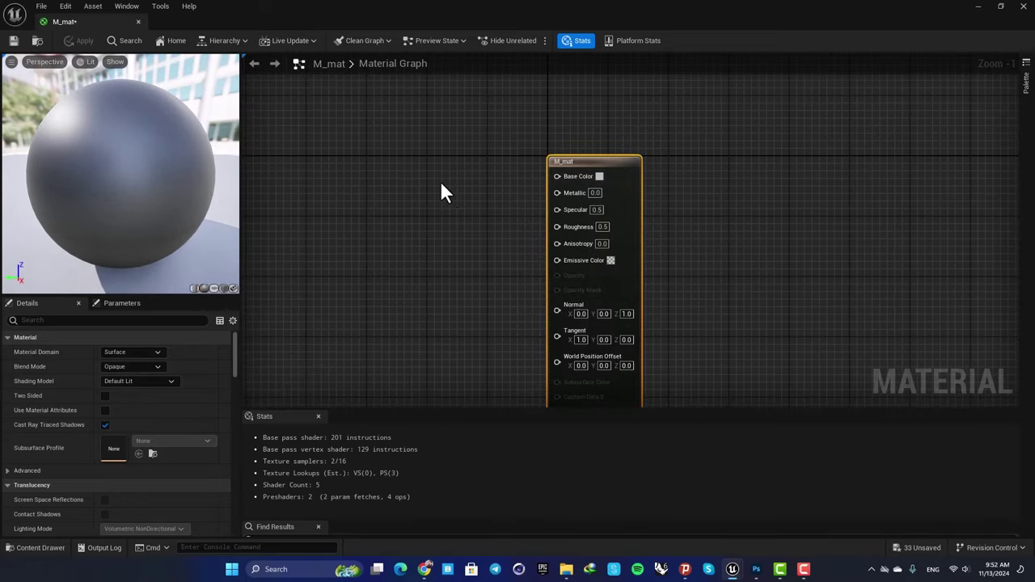
- Find the T_Brick_Clay_Old_D texture by searching for "brick" and add it to the M_mat graph as a Texture Sample
key("ctrl+p")
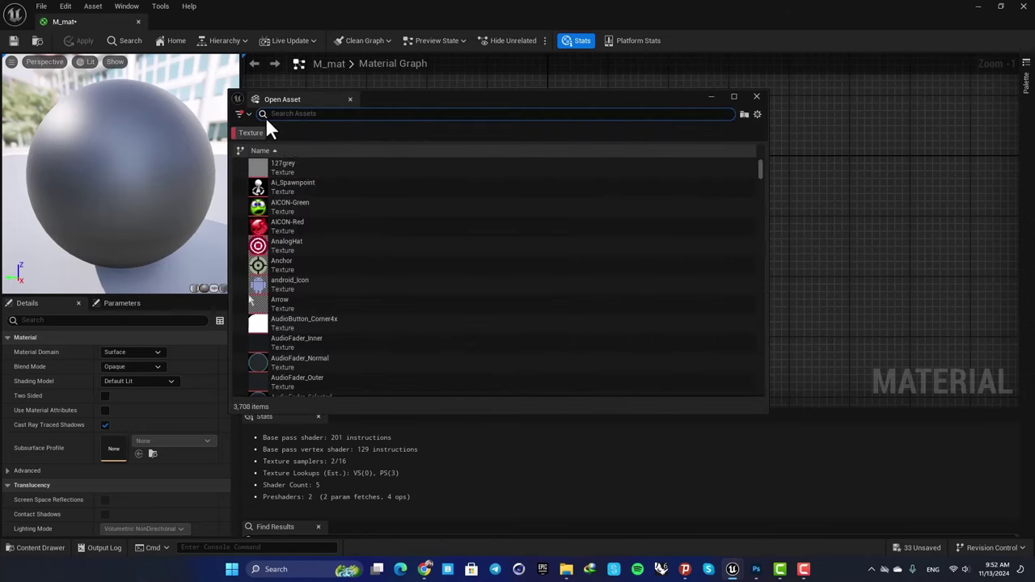
scroll(354, 259, "down", 1)
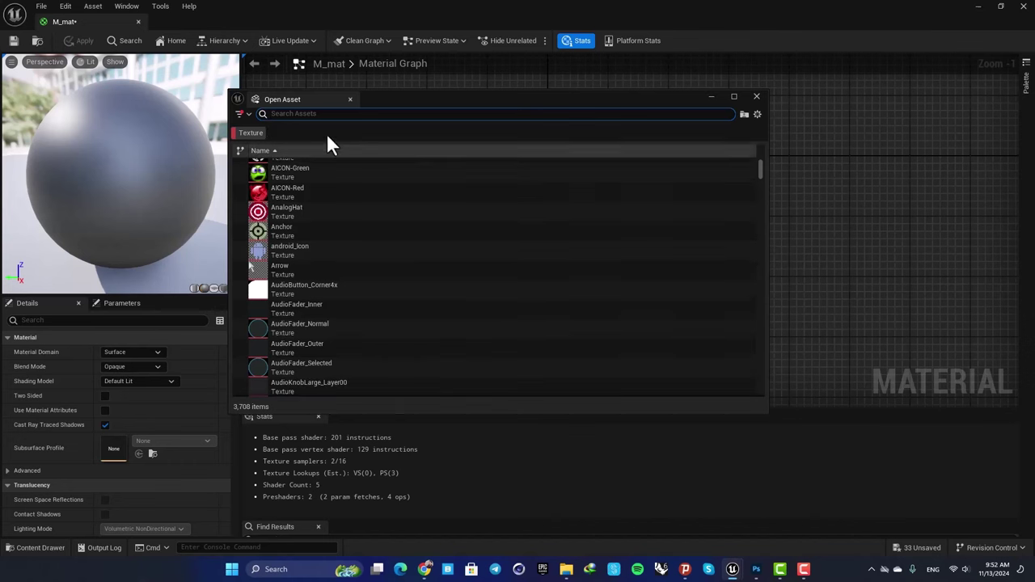
type("brick")
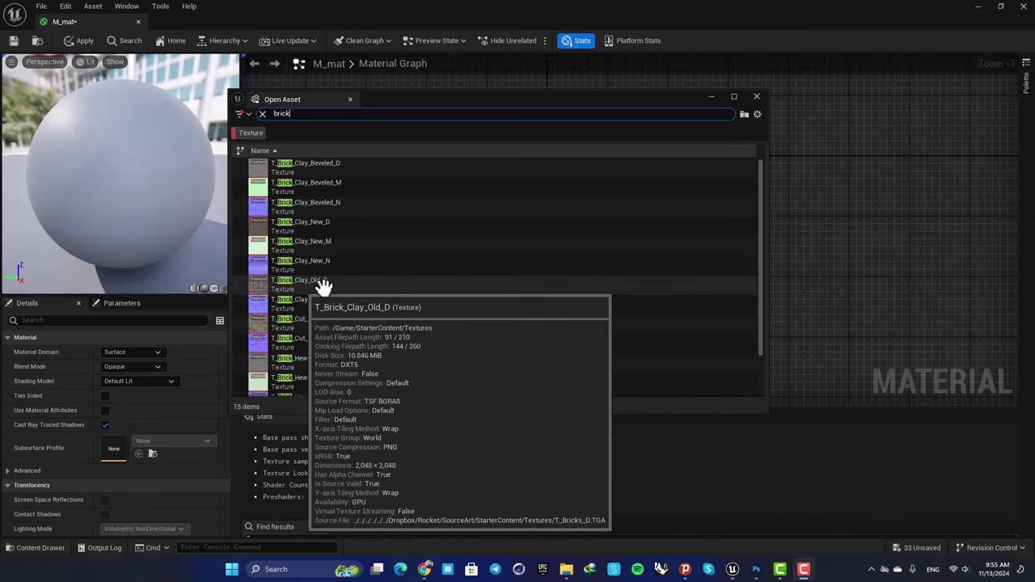
left_click_drag(336, 287, 812, 198)
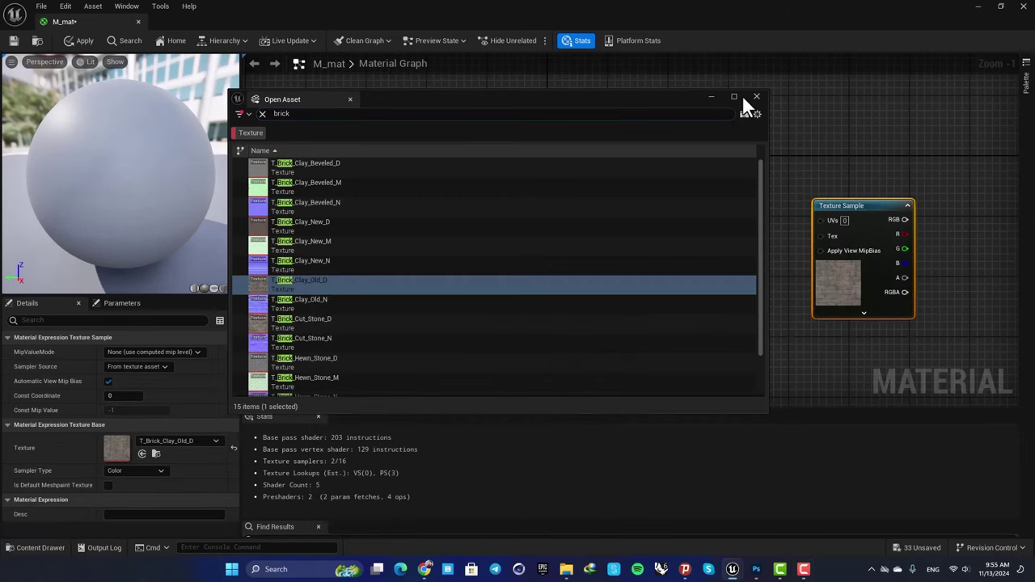
left_click(734, 97)
left_click(1023, 6)
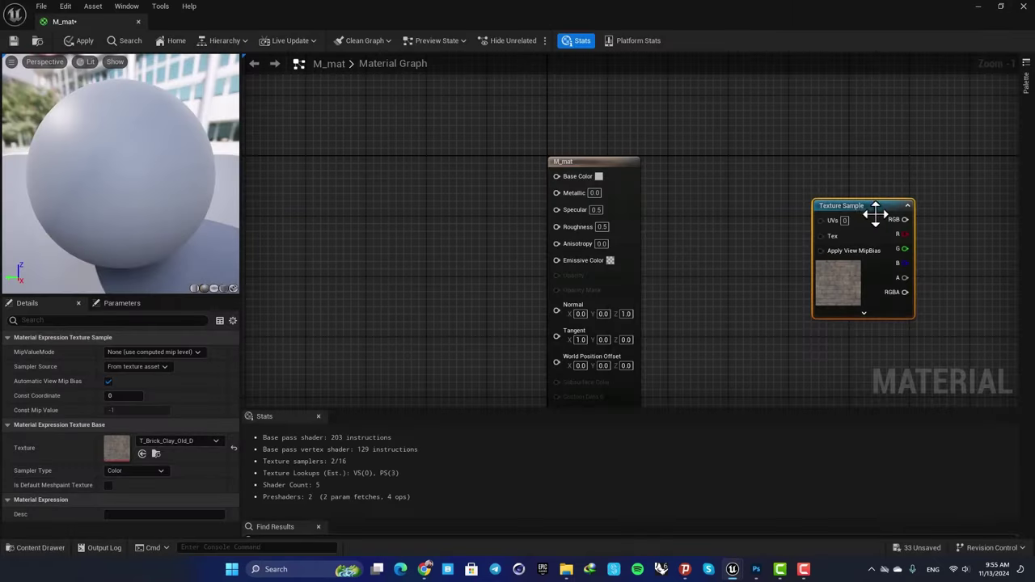
- Connect the Texture Sample's RGB output to M_mat's Base Color and dock the material editor in the main window
left_click_drag(868, 212, 556, 176)
right_click_drag(447, 139, 498, 163)
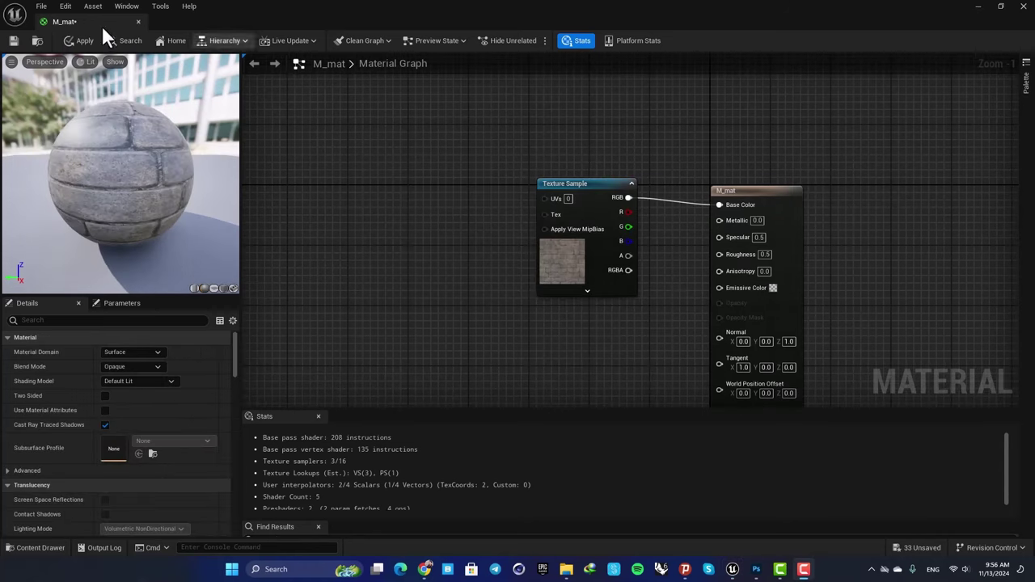
left_click_drag(102, 25, 343, 23)
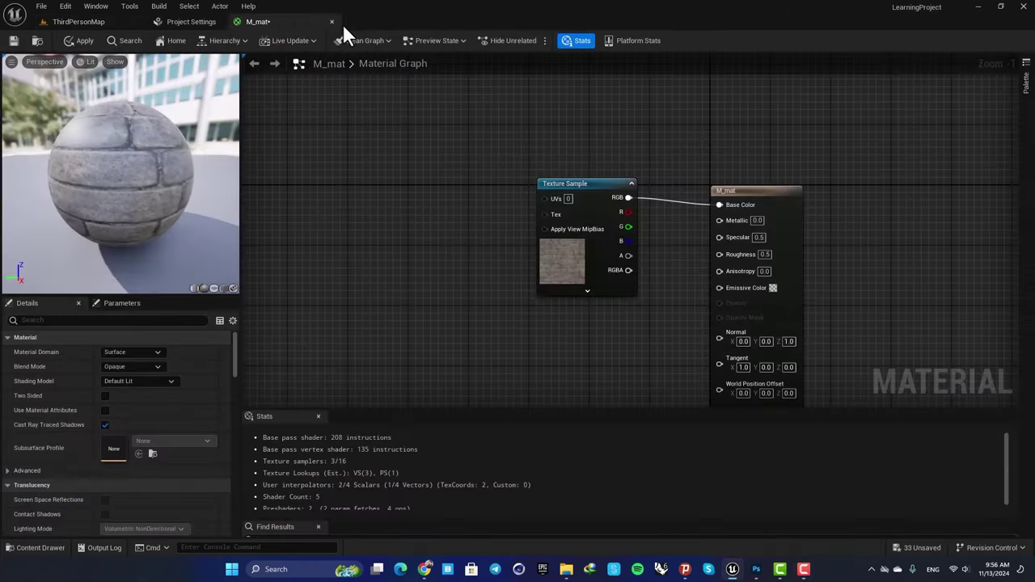
- Save M_mat and apply it to the nearer cube in ThirdPersonMap
left_click(96, 21)
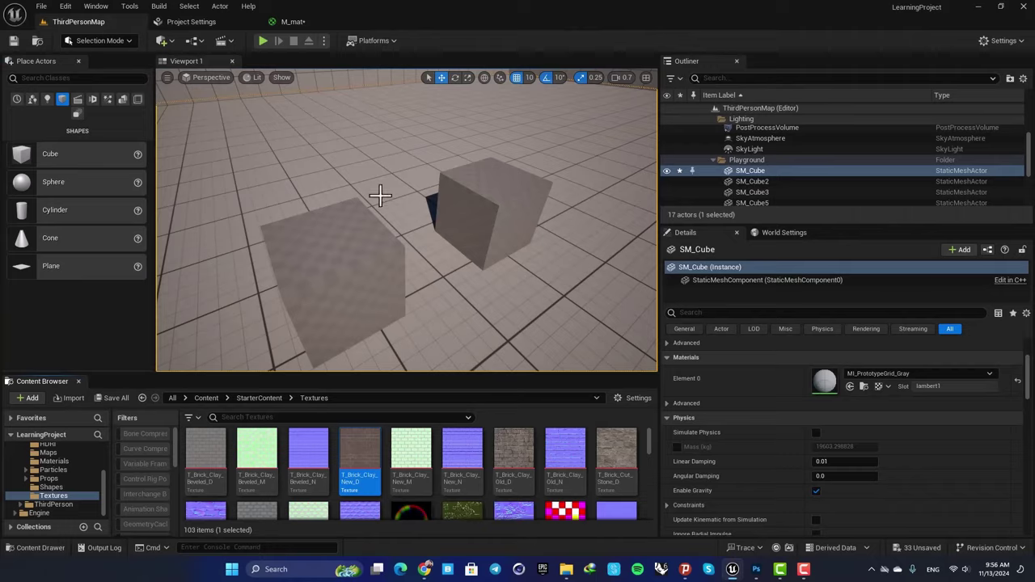
left_click(206, 398)
left_click(397, 450)
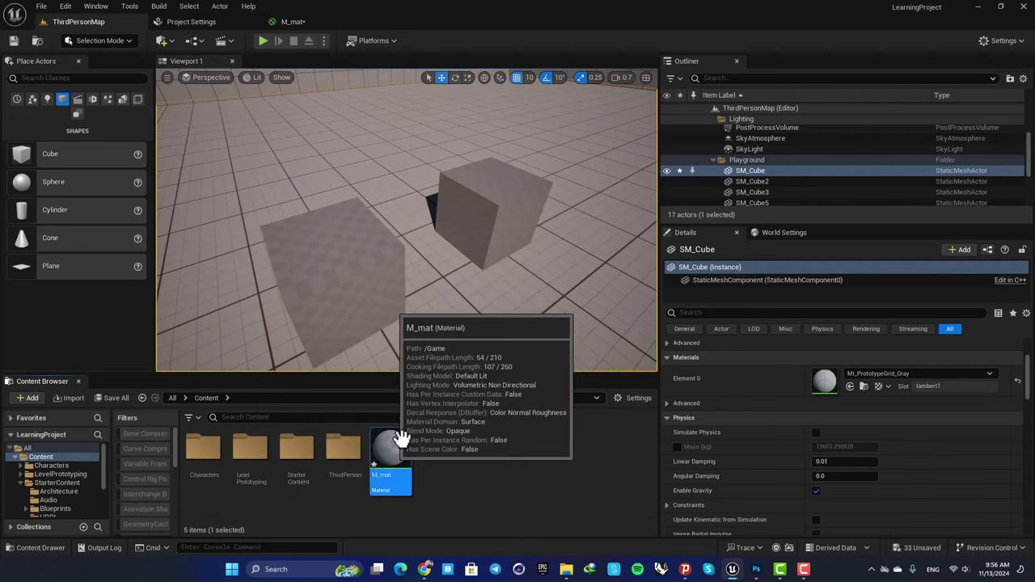
left_click(296, 22)
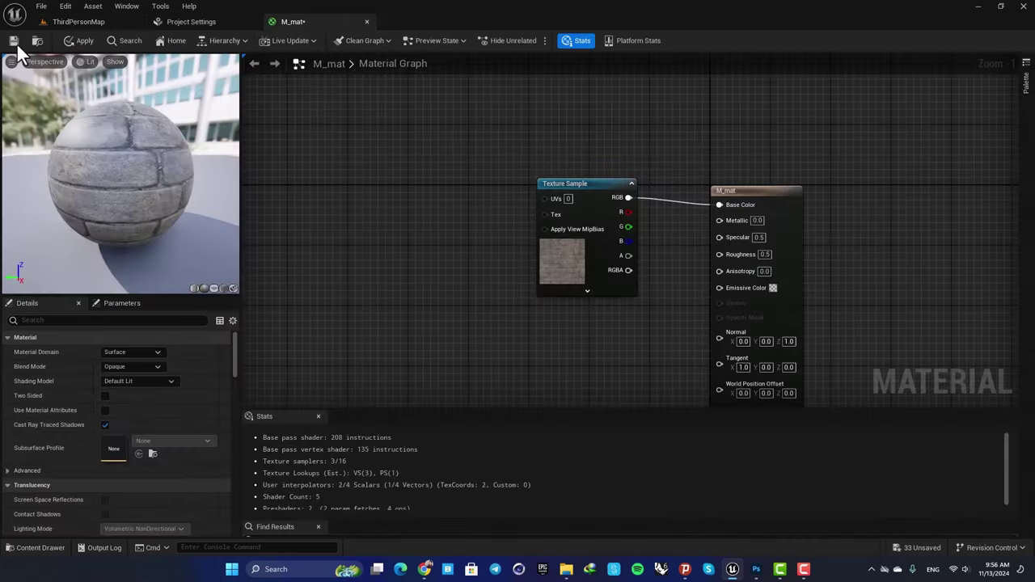
left_click(14, 41)
left_click(72, 22)
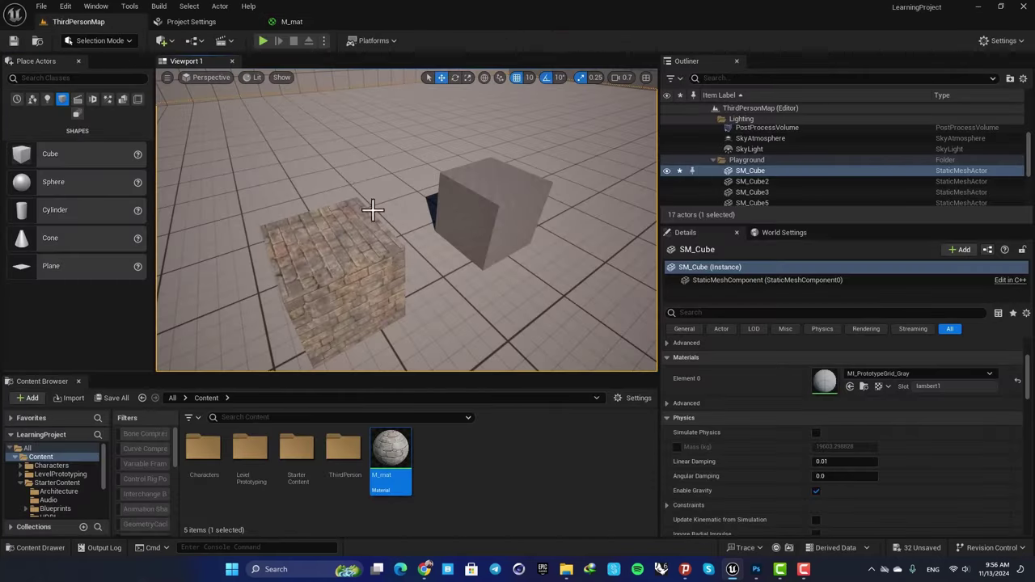
mouse_move(373, 210)
right_mouse_down()
mouse_move(347, 223)
mouse_move(340, 216)
mouse_move(355, 190)
mouse_move(323, 181)
mouse_move(363, 209)
mouse_move(377, 202)
right_mouse_up()
key("w")
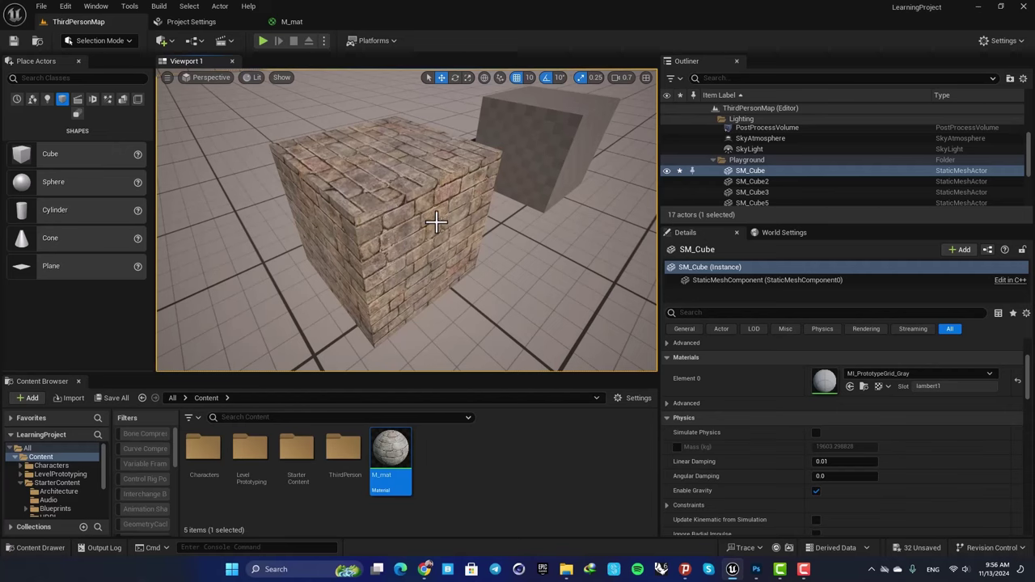
right_click_drag(436, 222, 416, 185)
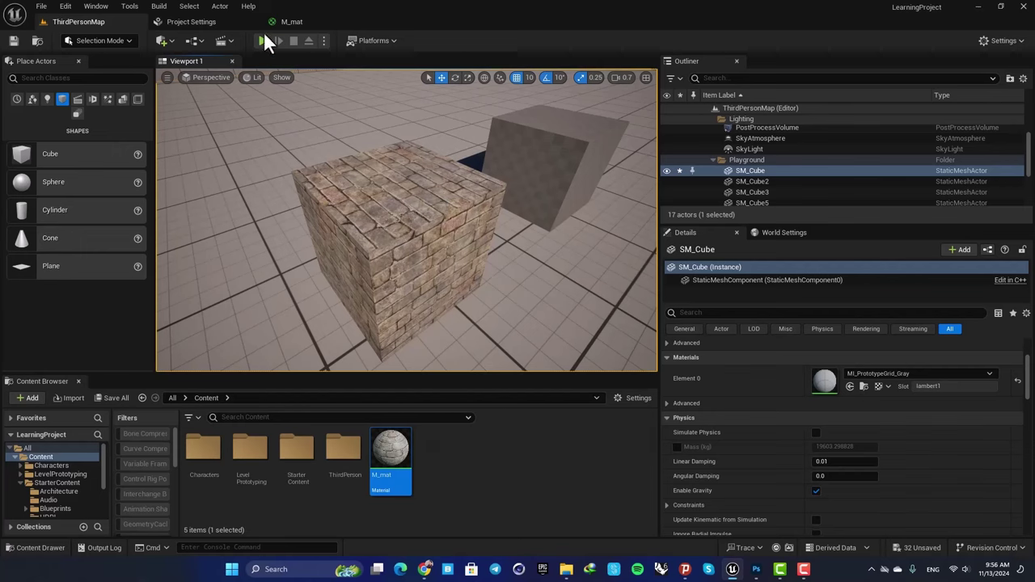
- Add a TextureCoordinate node to the M_mat graph, feeding the Texture Sample's UVs input
left_click(291, 21)
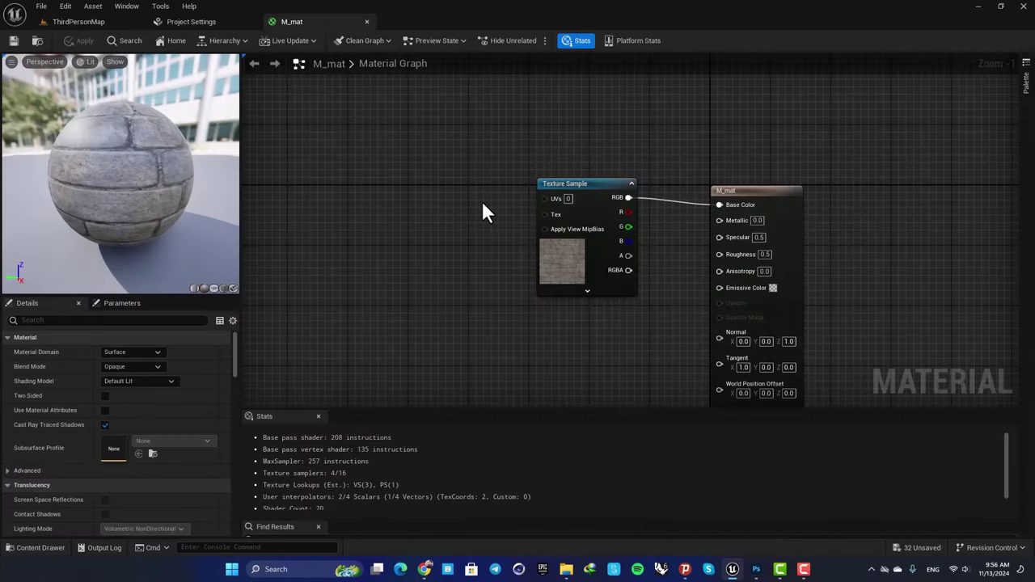
left_click_drag(546, 199, 375, 234)
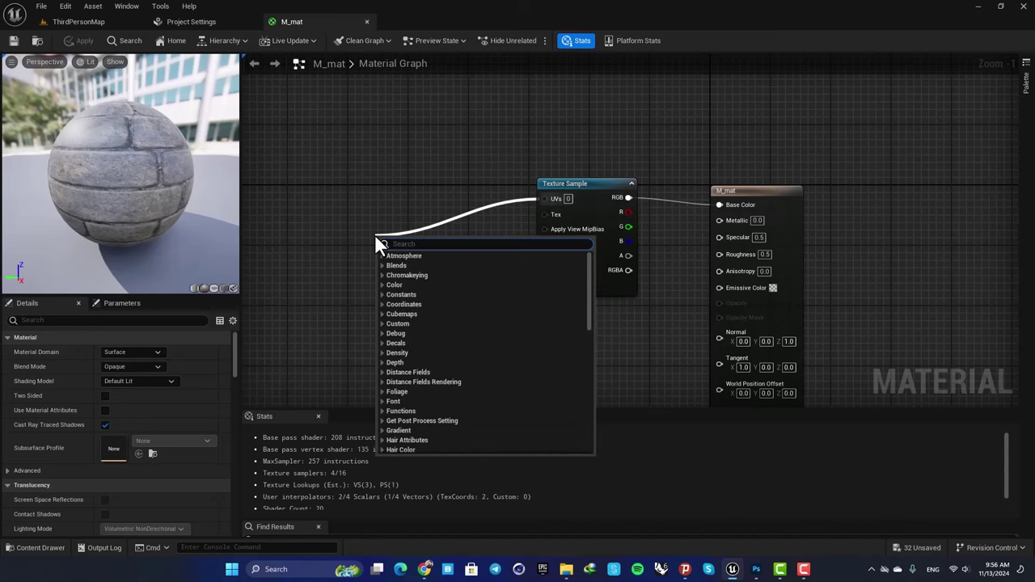
type("texture")
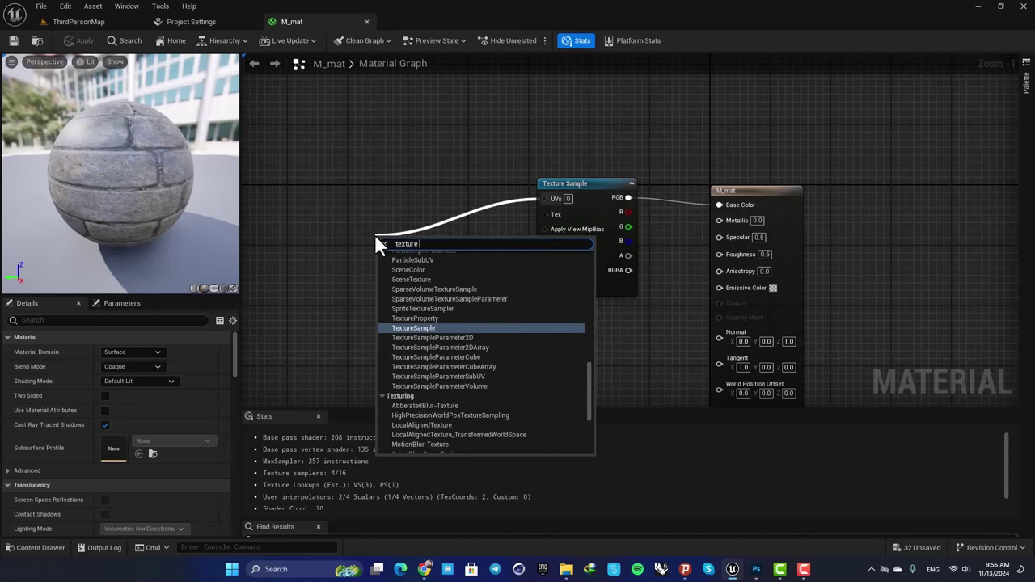
type(" coo")
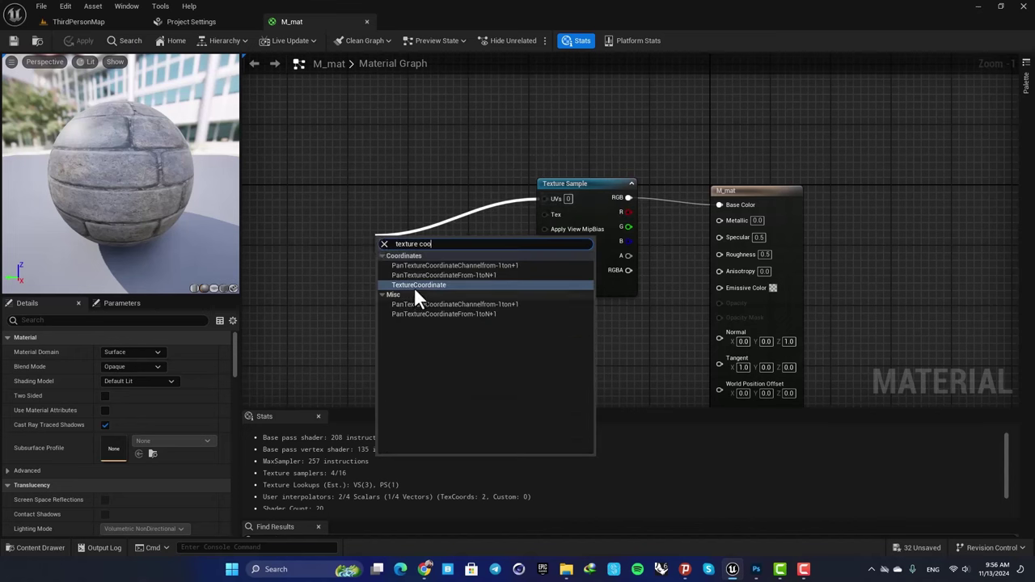
left_click(413, 286)
left_click_drag(428, 250, 402, 250)
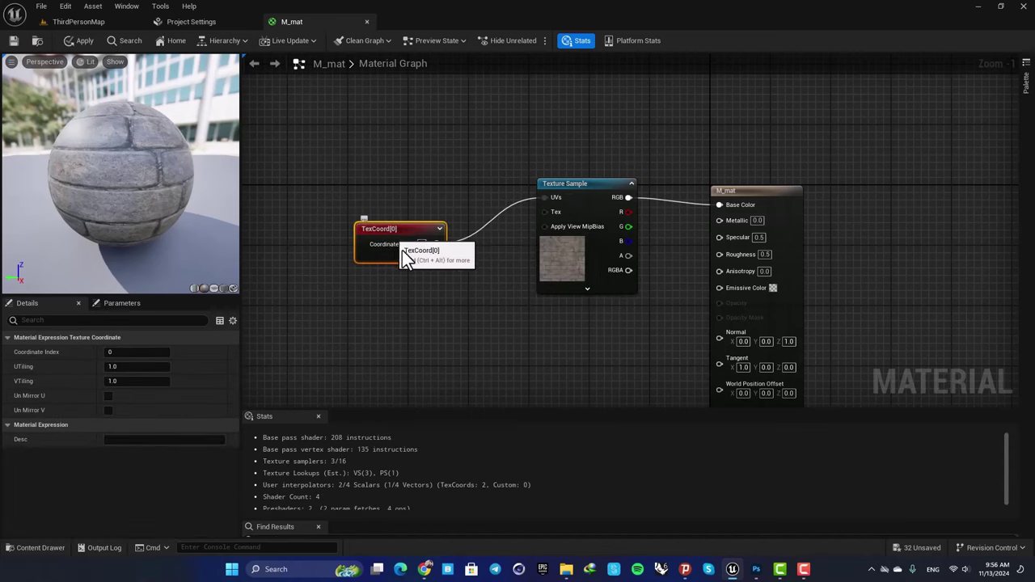
- Set the TexCoord node's UTiling and VTiling to 5, apply the material and check the tiling on the cube in the level
left_click(131, 369)
type("5")
key("Return")
type("5")
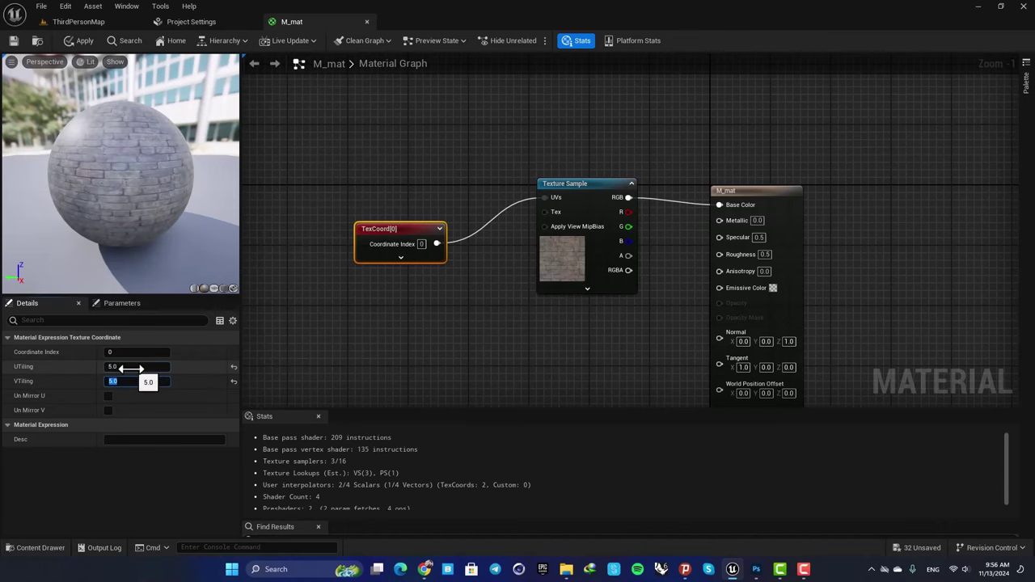
key("Return")
left_click(80, 41)
left_click(70, 17)
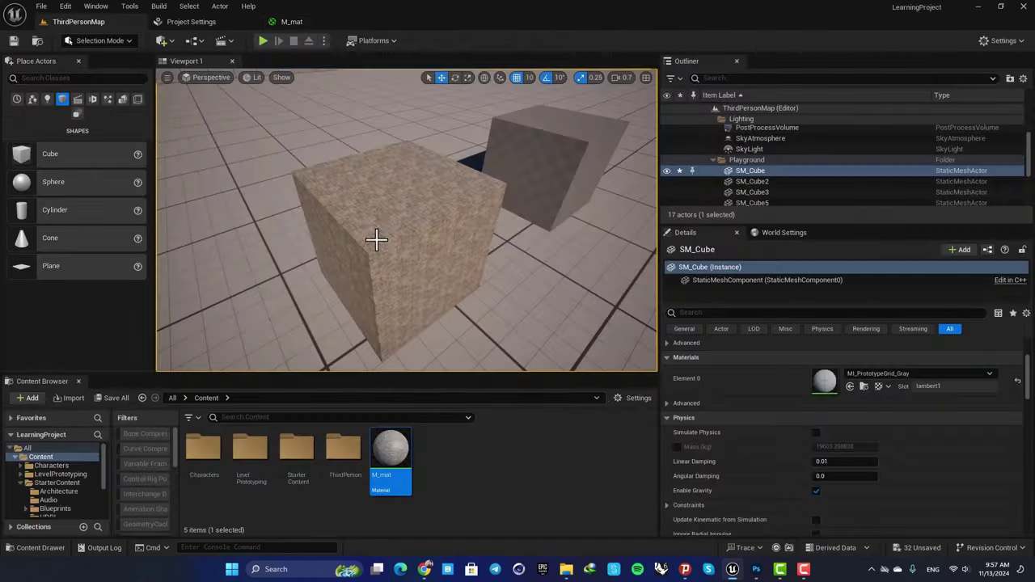
scroll(404, 210, "up", 3)
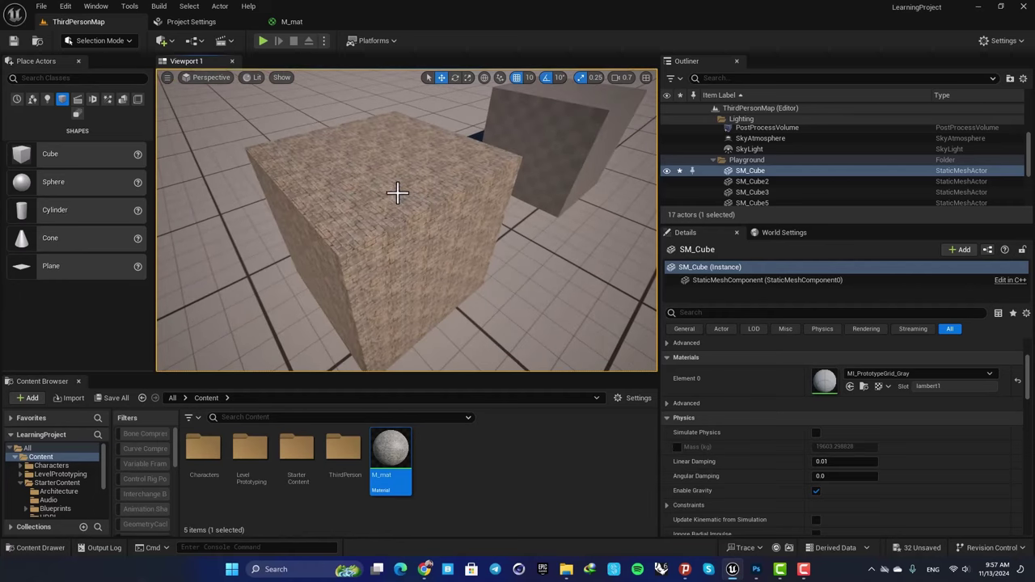
left_click(279, 22)
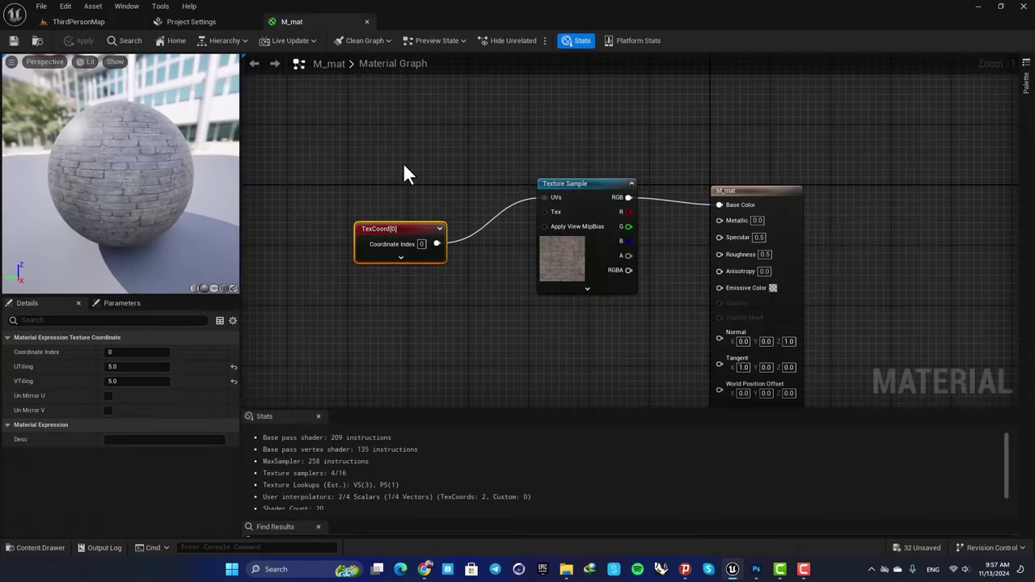
right_click(393, 231)
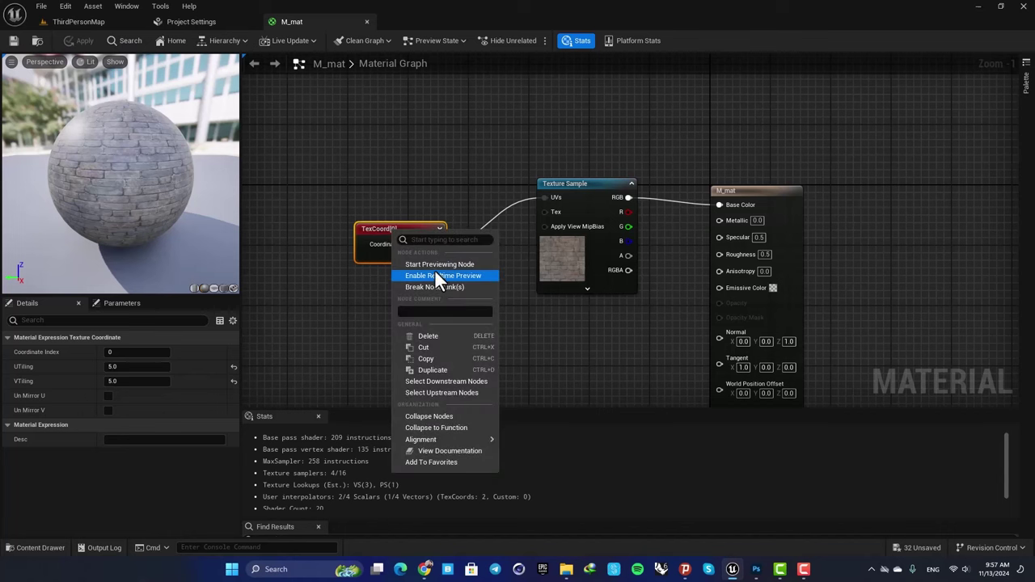
left_click(445, 191)
left_click(444, 192)
- Create a material instance from M_mat in the Content folder, name it MI_brick and open it
left_click(79, 21)
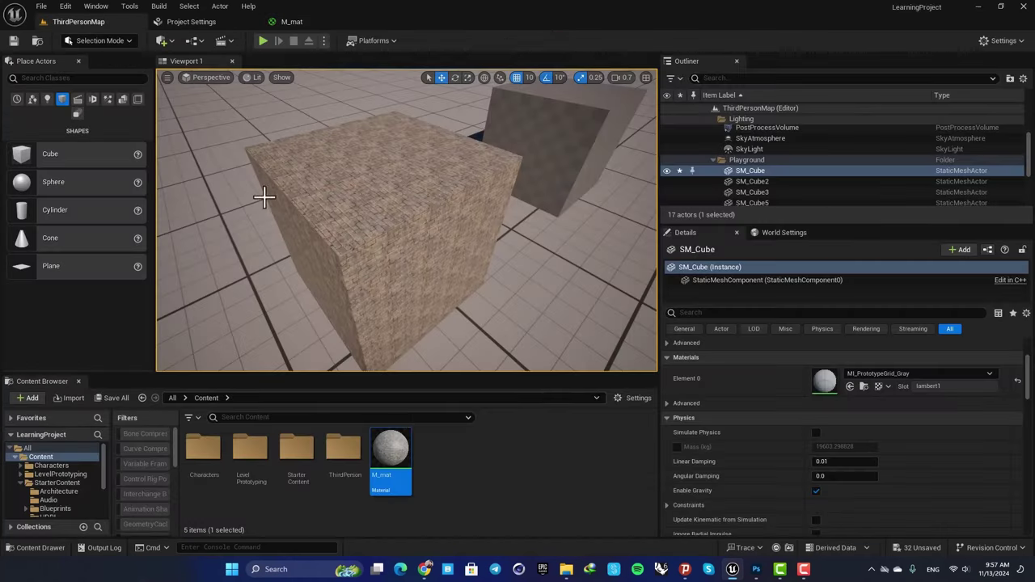
right_click(395, 446)
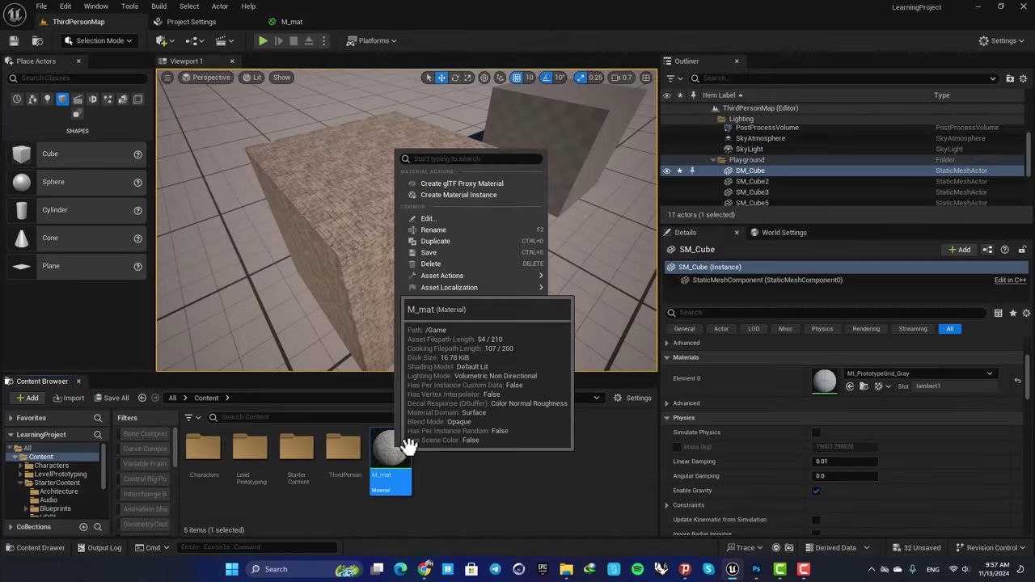
left_click(459, 195)
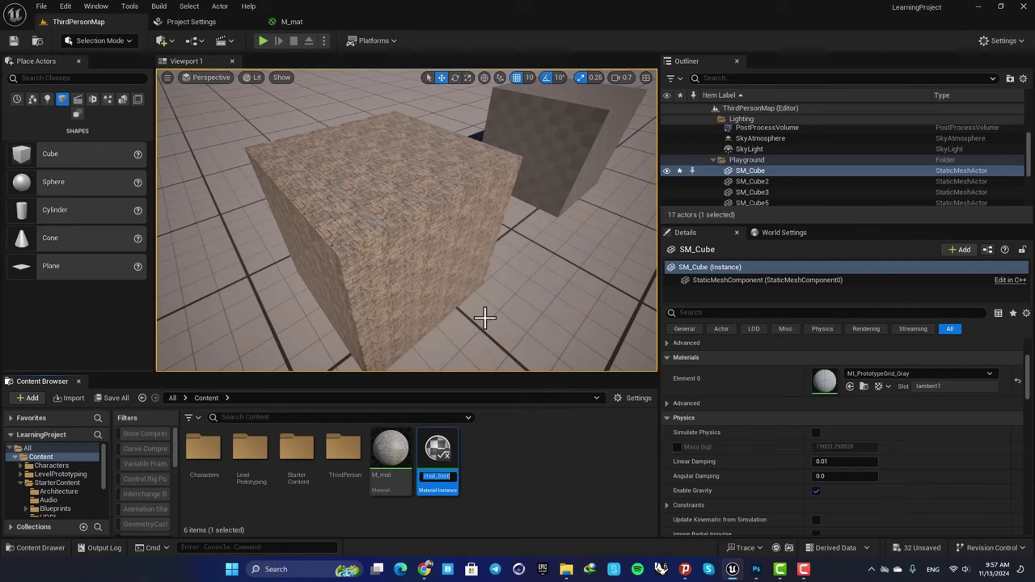
type("M")
type("I_brick")
key("Return")
key("Return")
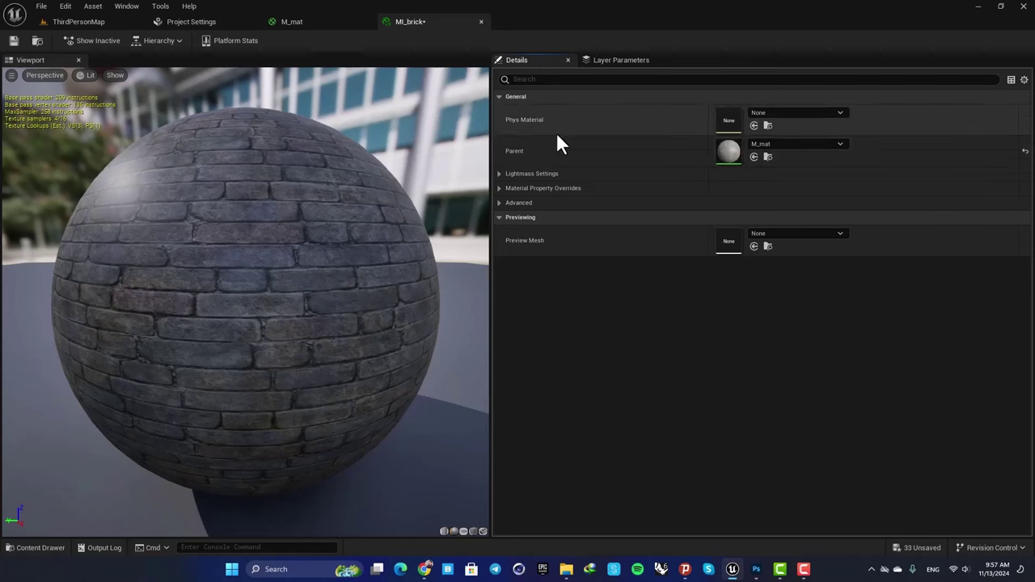
- Move the TexCoord node in the M_mat graph farther from the Texture Sample, level with its UVs input, to make room between them
left_click(107, 22)
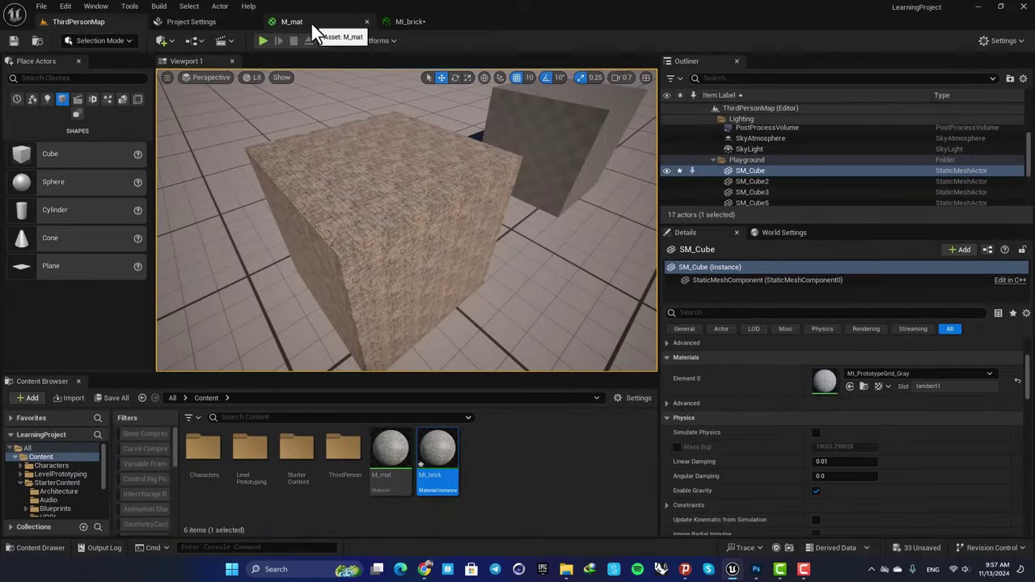
left_click(311, 22)
right_click_drag(430, 182, 548, 188)
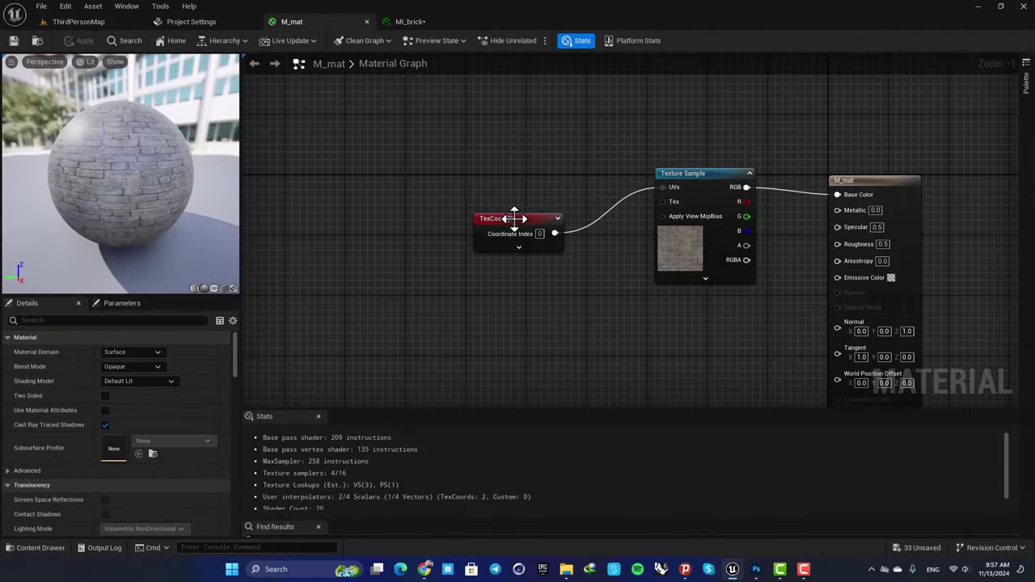
left_click_drag(514, 218, 384, 173)
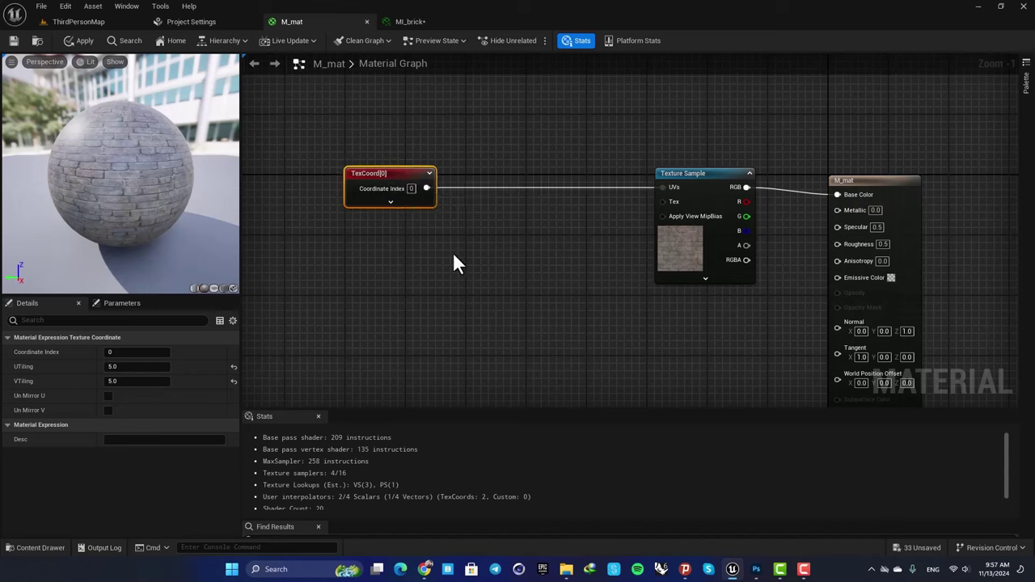
left_click(408, 279)
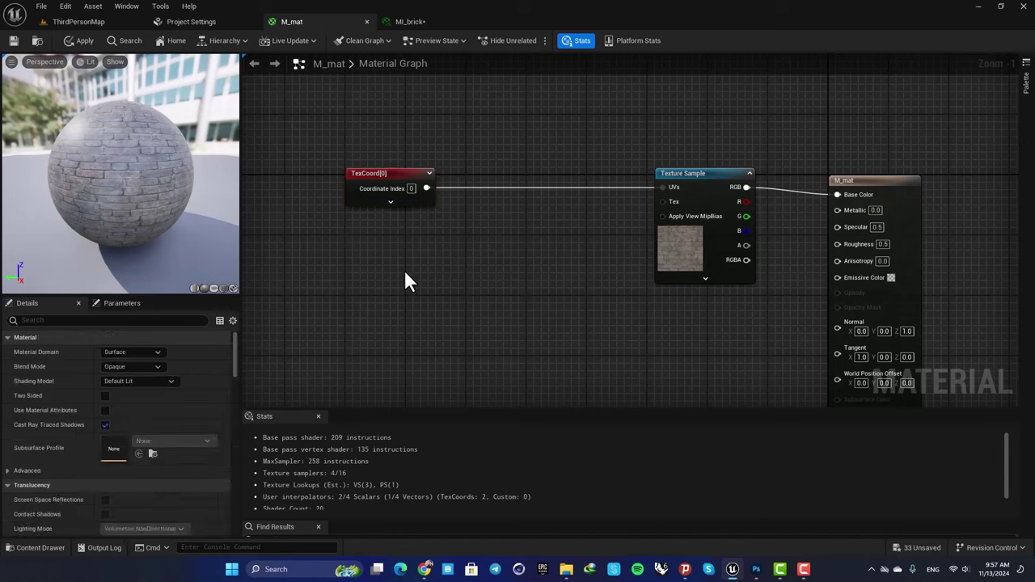
- Set the TexCoord node's UTiling and VTiling to 1
left_click(396, 173)
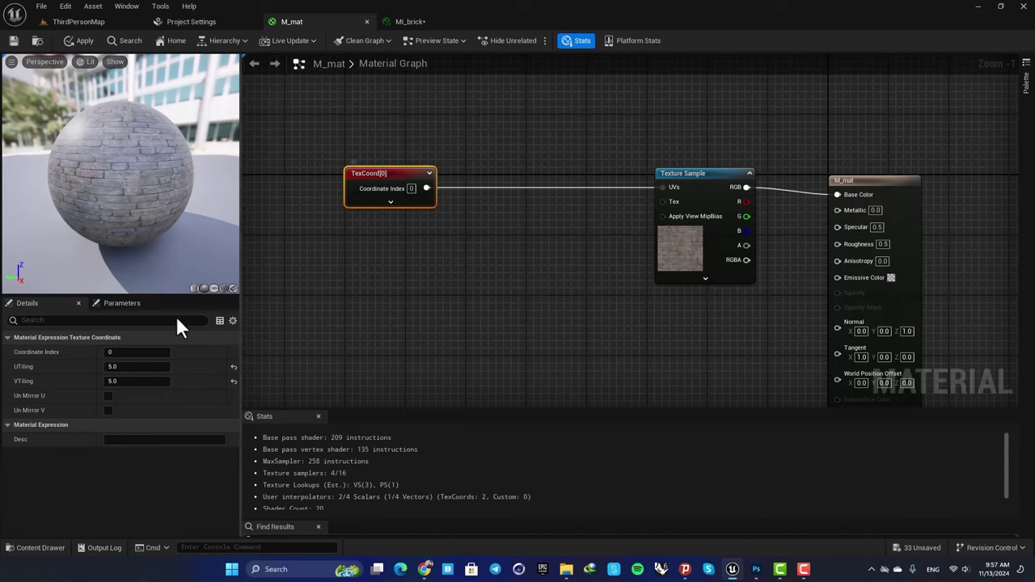
left_click(128, 369)
type("1")
key("Tab")
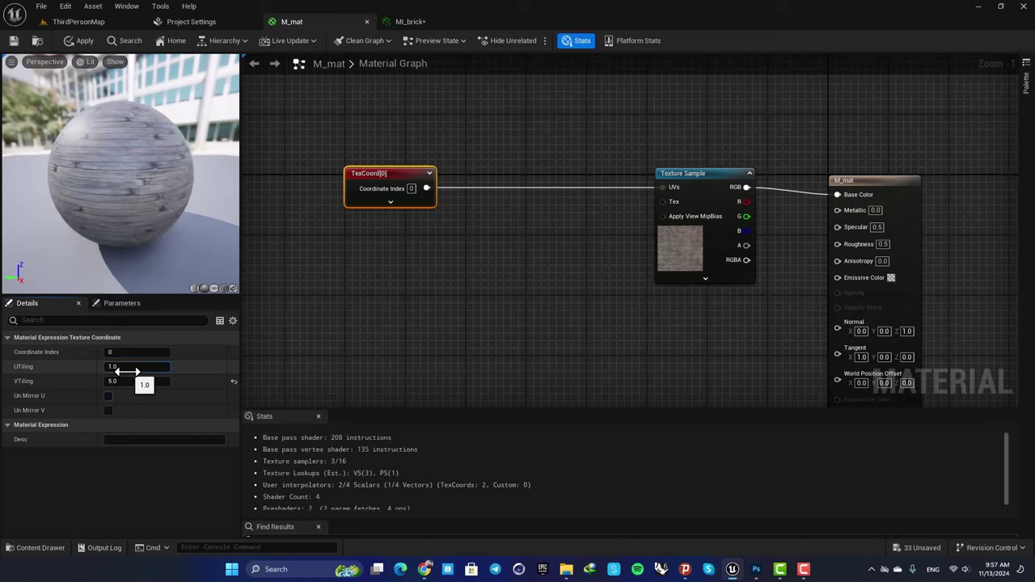
left_click(125, 382)
type("1")
key("Return")
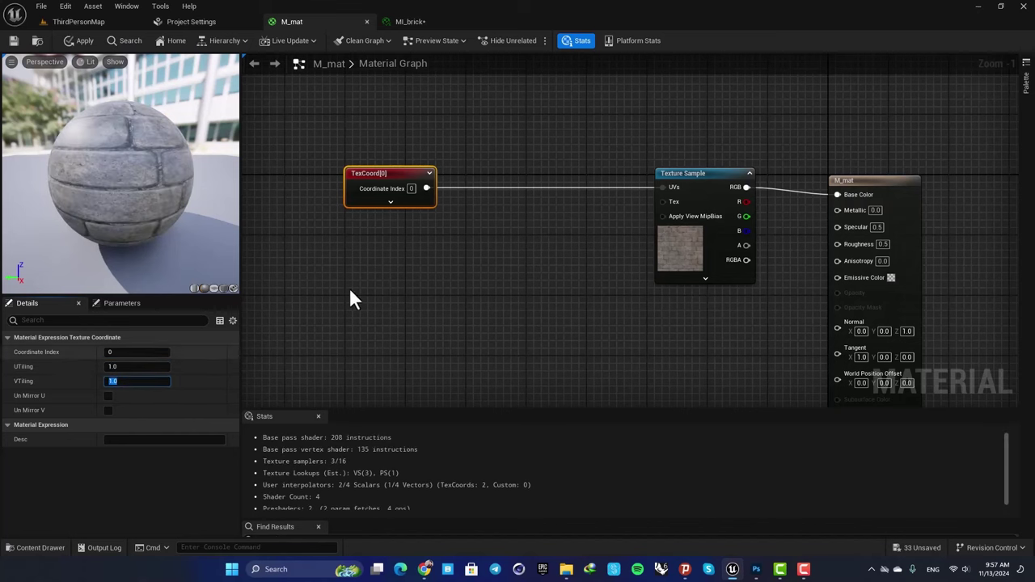
left_click(404, 262)
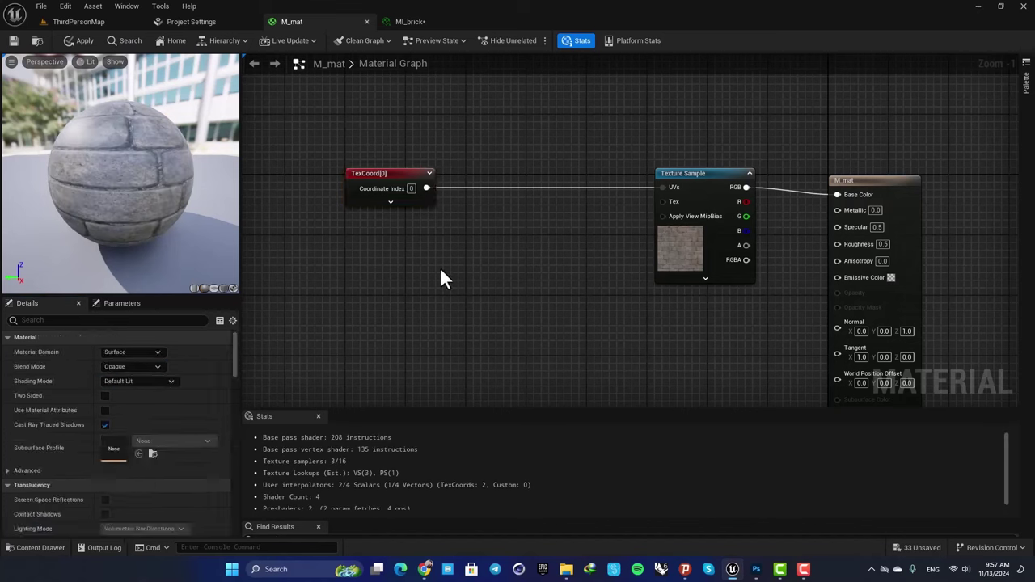
- Add a scalar parameter node below TexCoord and name it U tiling
left_click(385, 257)
type("ssssssssssssss")
key("Return")
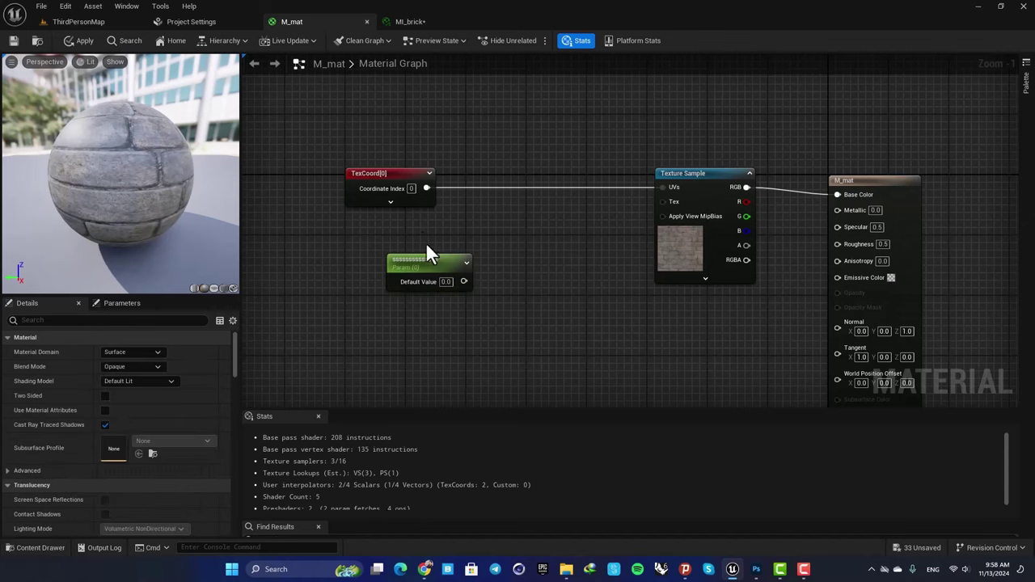
double_click(430, 258)
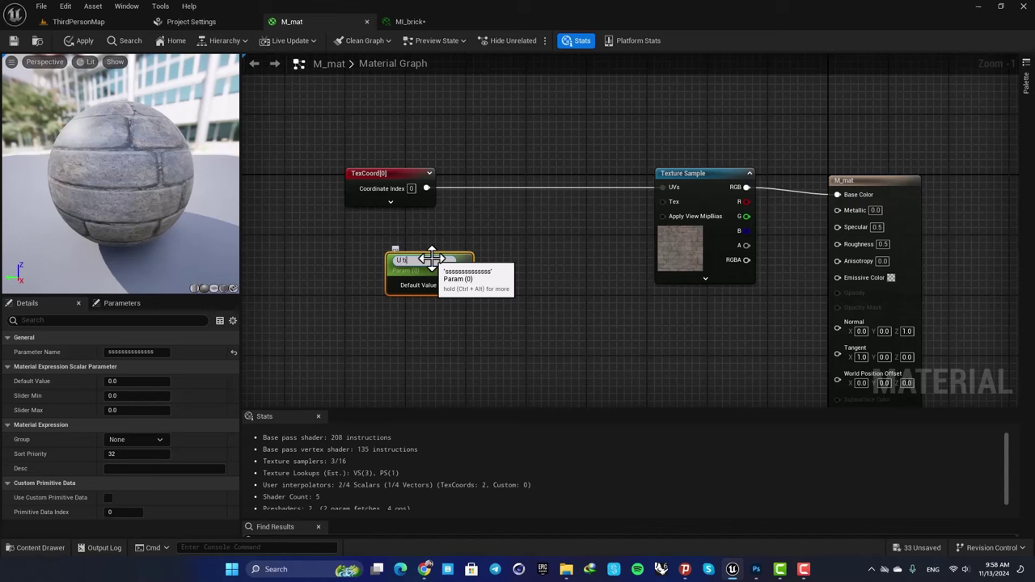
type("U tiling")
key("Return")
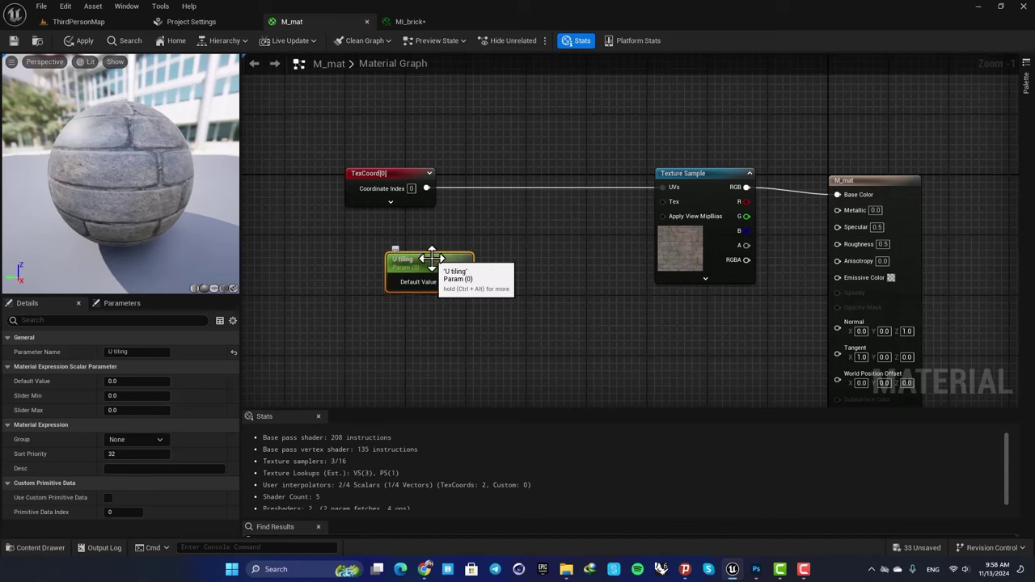
- Add a second scalar parameter named V tiling and place it directly below U tiling
left_click(419, 316)
left_click(413, 329)
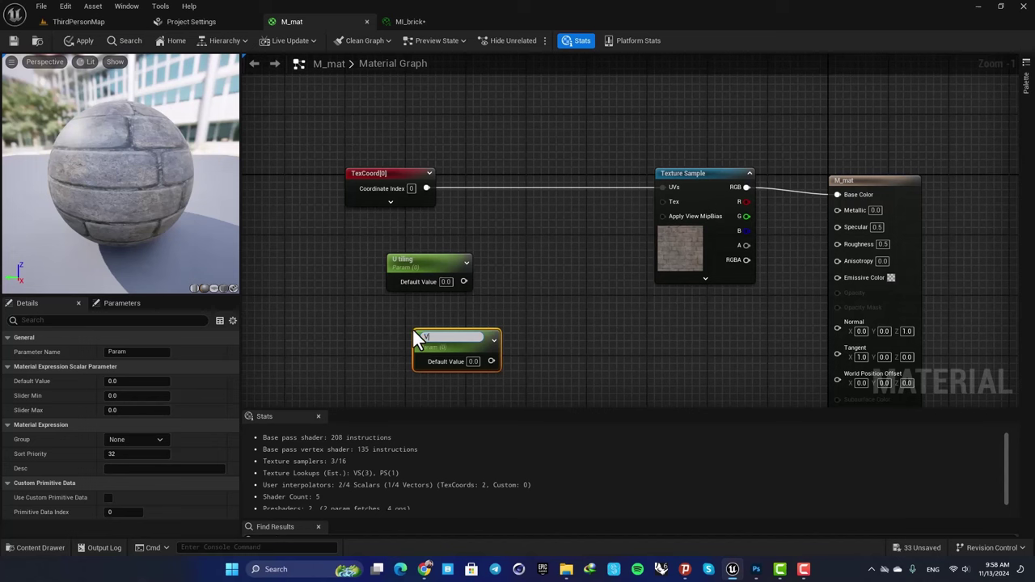
type("V tiling")
key("Return")
left_click_drag(430, 339, 400, 328)
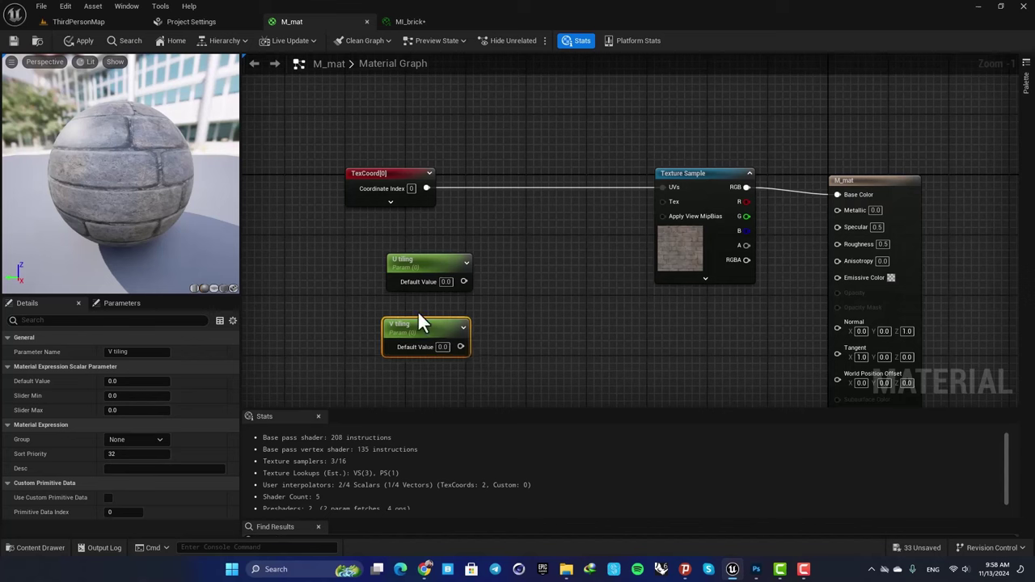
- Add a Multiply node with the TexCoord output connected to its A input
left_click(404, 178)
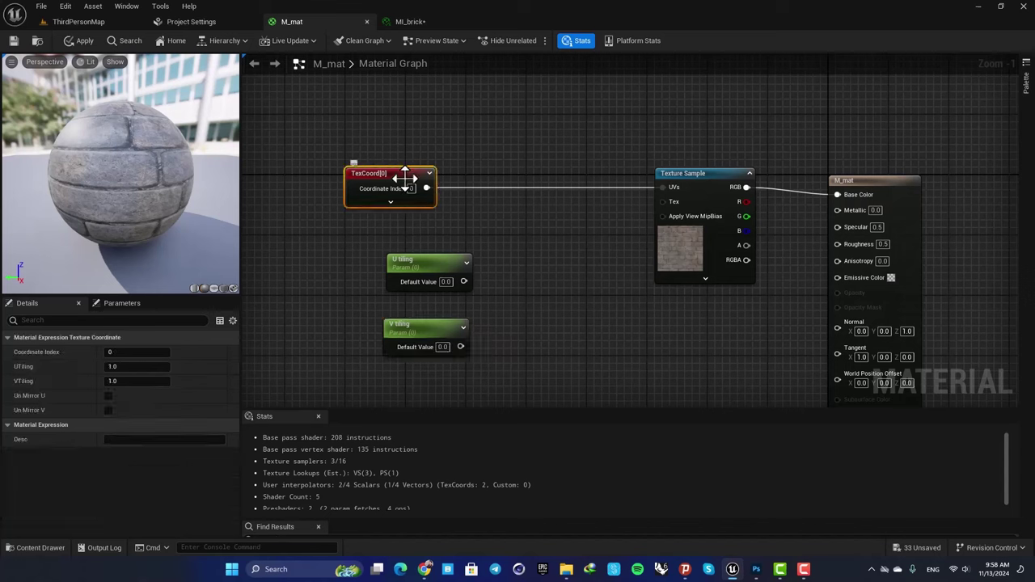
left_click_drag(426, 188, 514, 217)
type("multi")
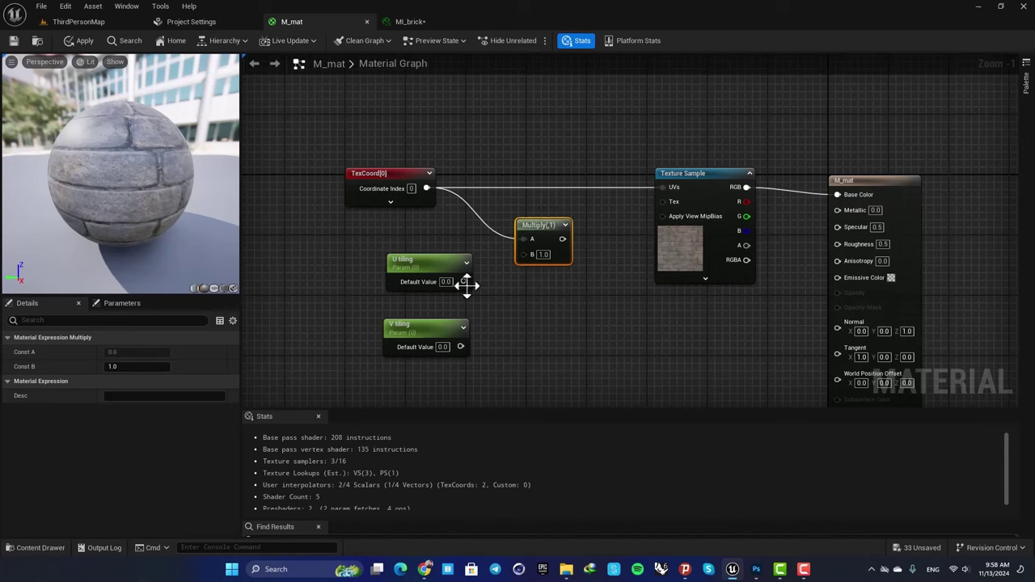
- Move the U tiling and V tiling parameter nodes together farther away from the Multiply node
left_click(432, 258)
left_click(418, 324, "shift")
left_click_drag(410, 258, 323, 248)
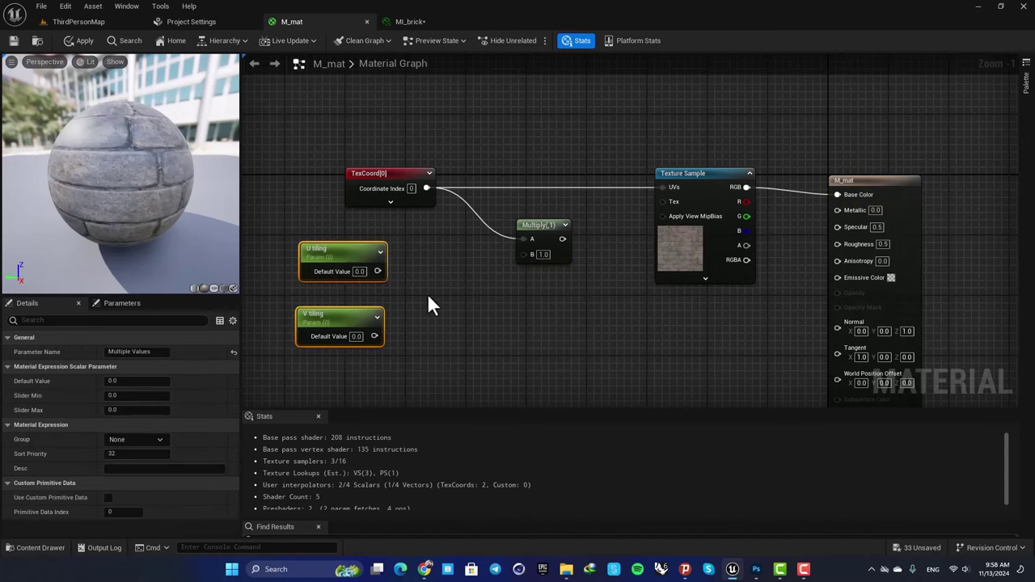
left_click(347, 312)
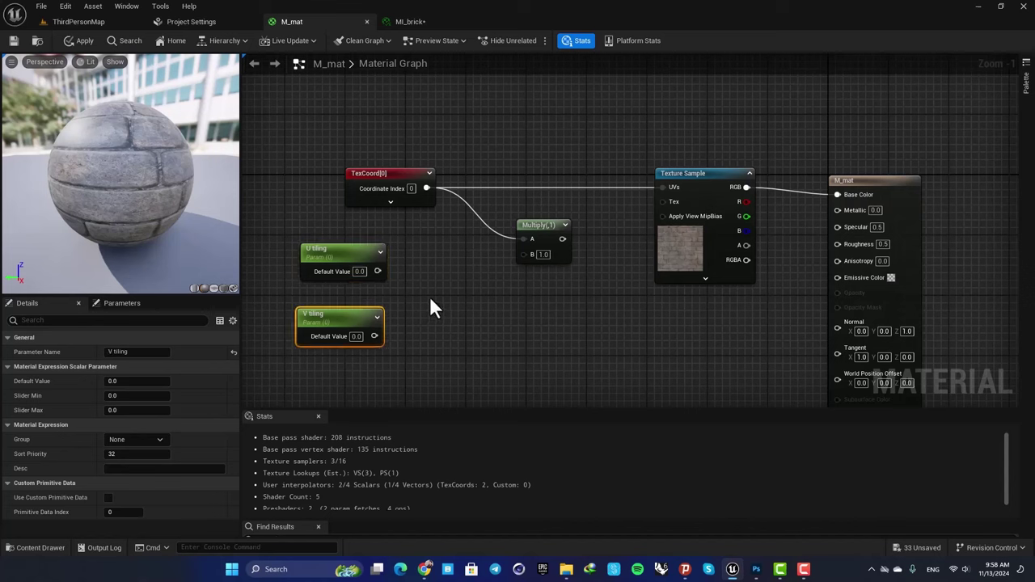
- Combine U tiling and V tiling with an AppendVector node feeding Multiply's B input, and connect Multiply to the Texture Sample's UVs
left_click_drag(376, 270, 452, 299)
type("append")
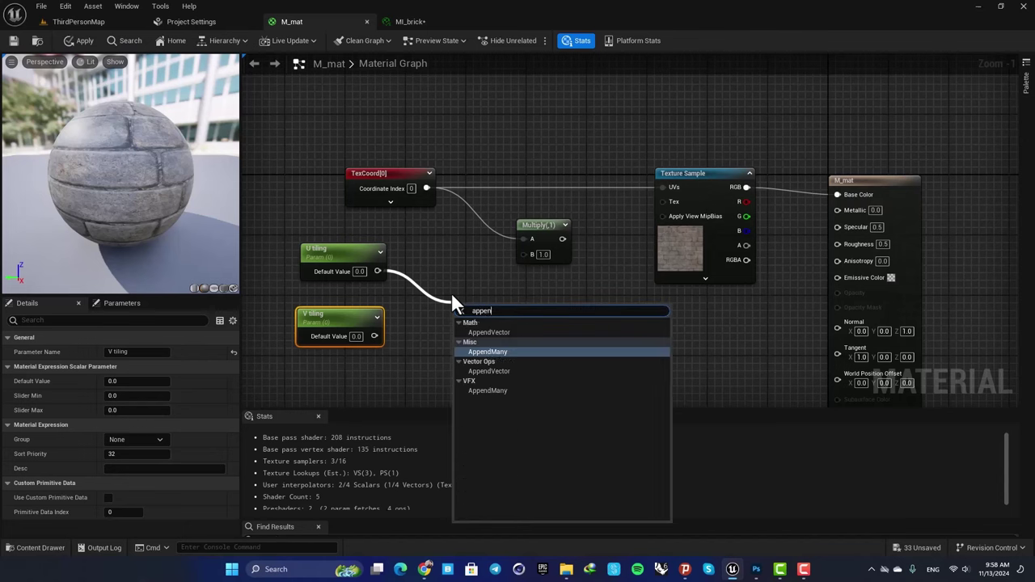
left_click(486, 334)
left_click_drag(376, 335, 663, 188)
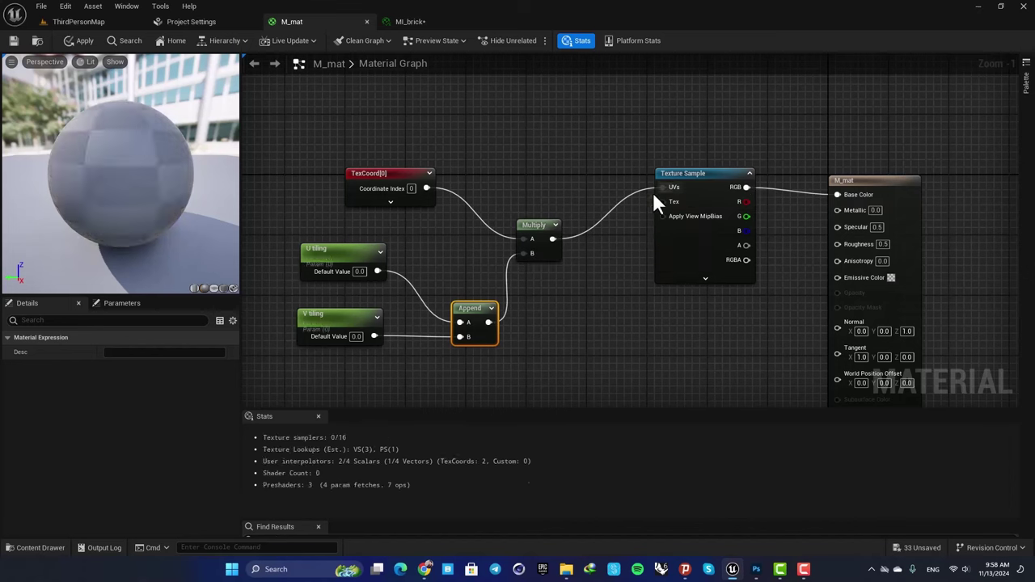
left_click_drag(528, 227, 530, 181)
- Save M_mat and check the exposed tiling parameters in MI_brick
left_click(367, 253)
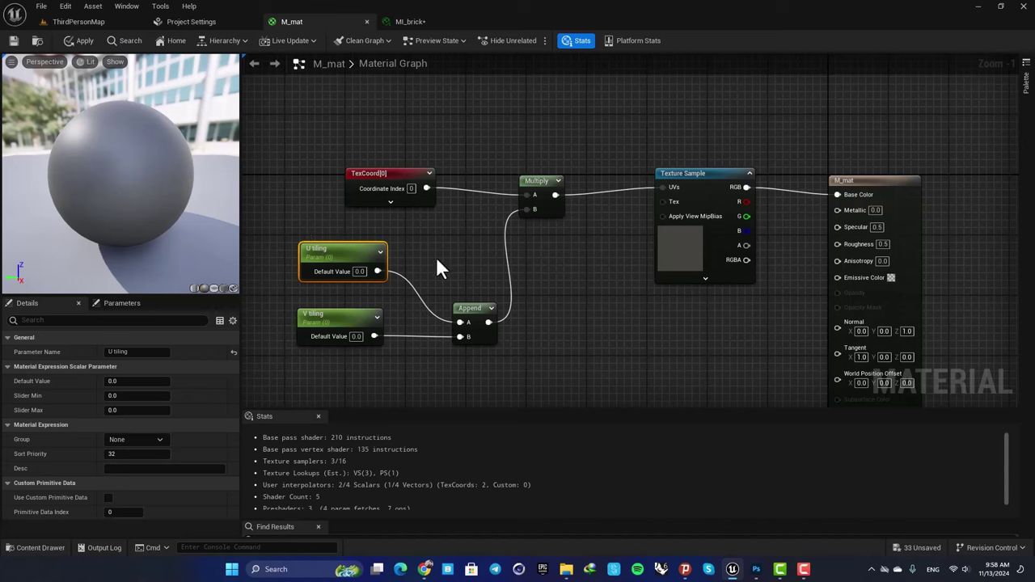
left_click(17, 43)
left_click(405, 22)
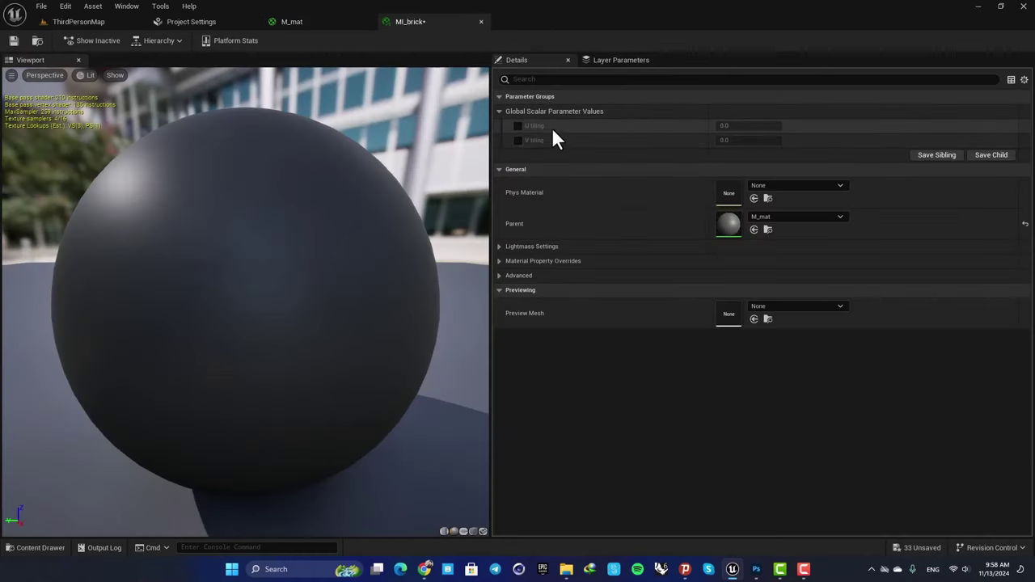
- Set the default values of U tiling and V tiling in M_mat to 1 and save the material
left_click(308, 22)
left_click(360, 271)
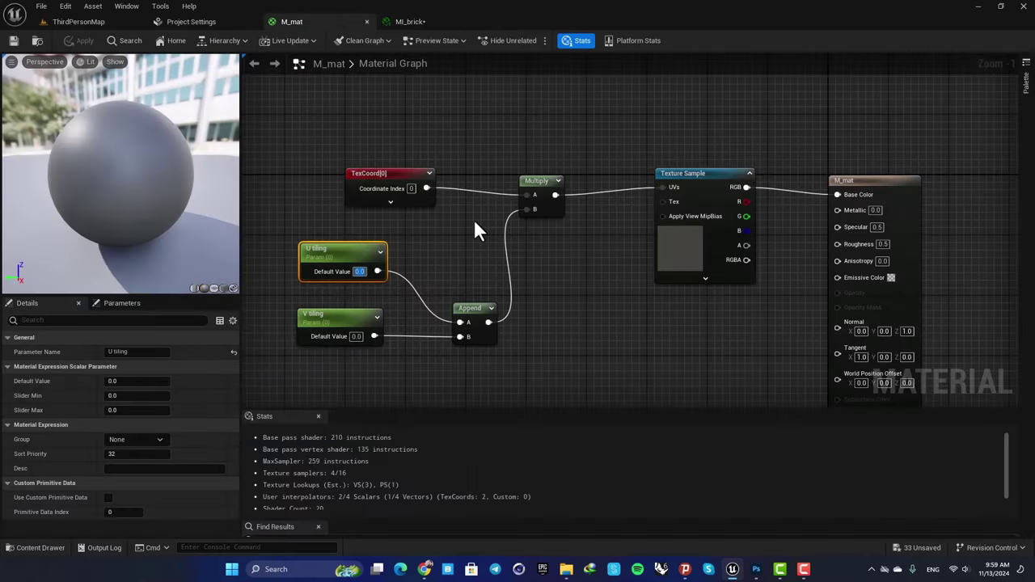
type("1")
key("Return")
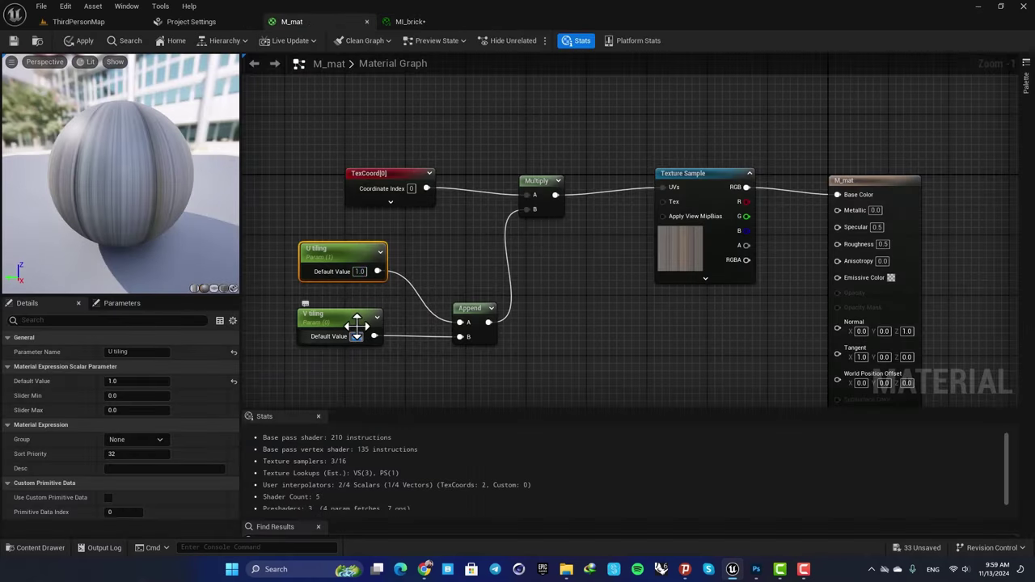
type("1")
key("Return")
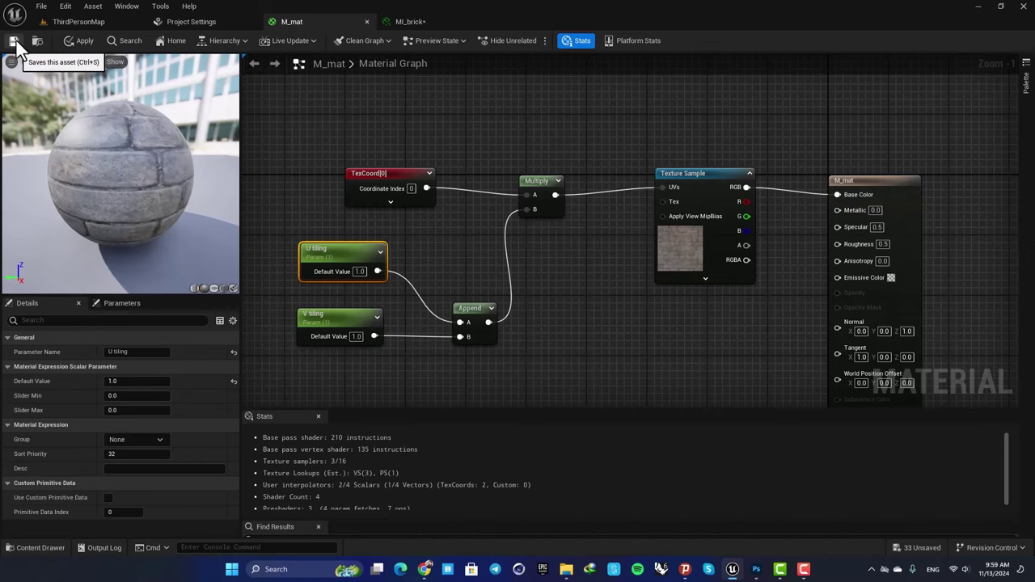
left_click(14, 41)
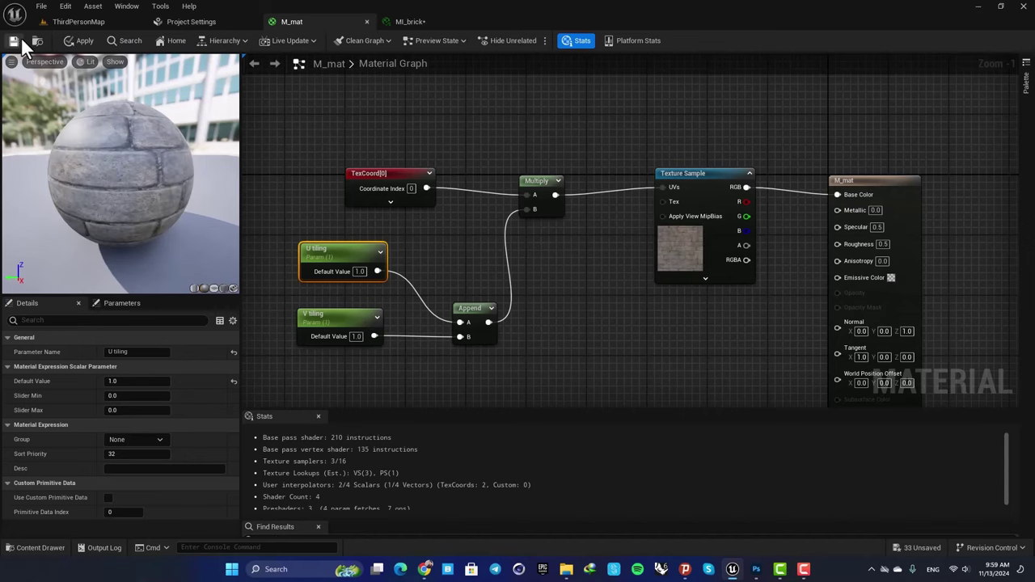
- Enable the U tiling and V tiling overrides in MI_brick, set both to 5 and inspect the preview sphere
left_click(412, 25)
left_click(518, 125)
left_click(518, 140)
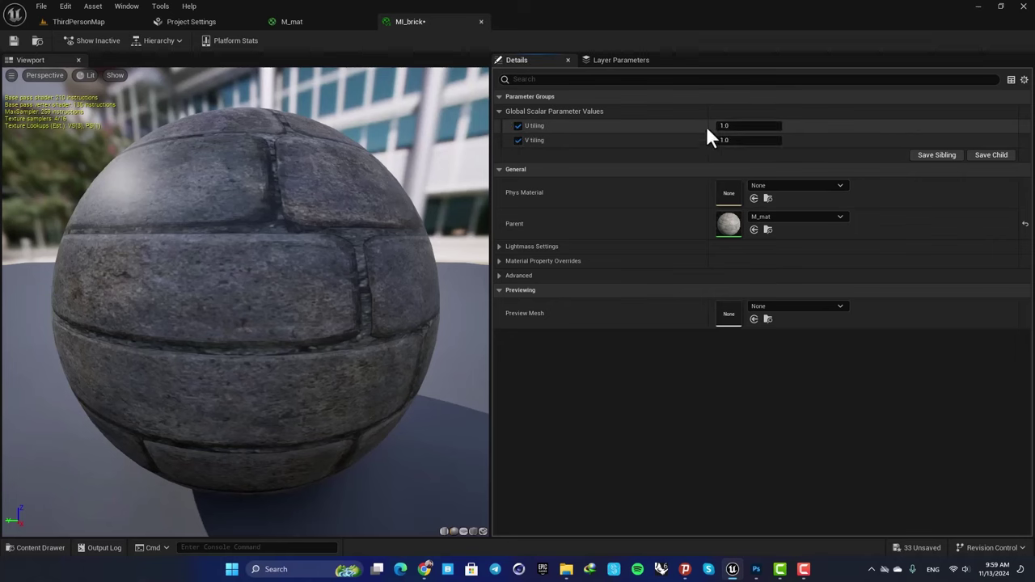
left_click(746, 126)
type("5")
key("Tab")
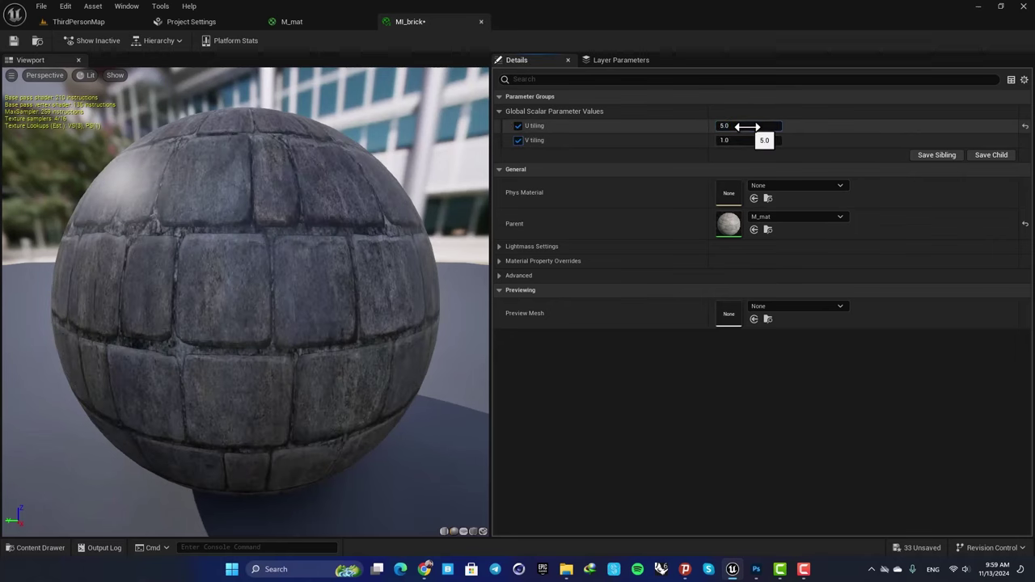
type("5")
key("Return")
left_click_drag(170, 310, 170, 275)
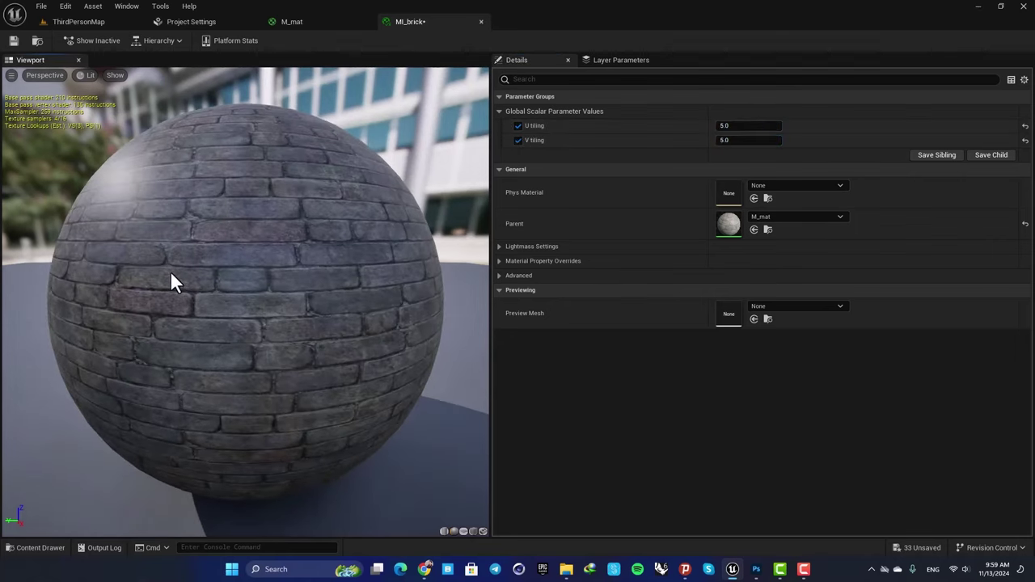
right_click_drag(170, 274, 170, 323)
left_click_drag(171, 242, 170, 227)
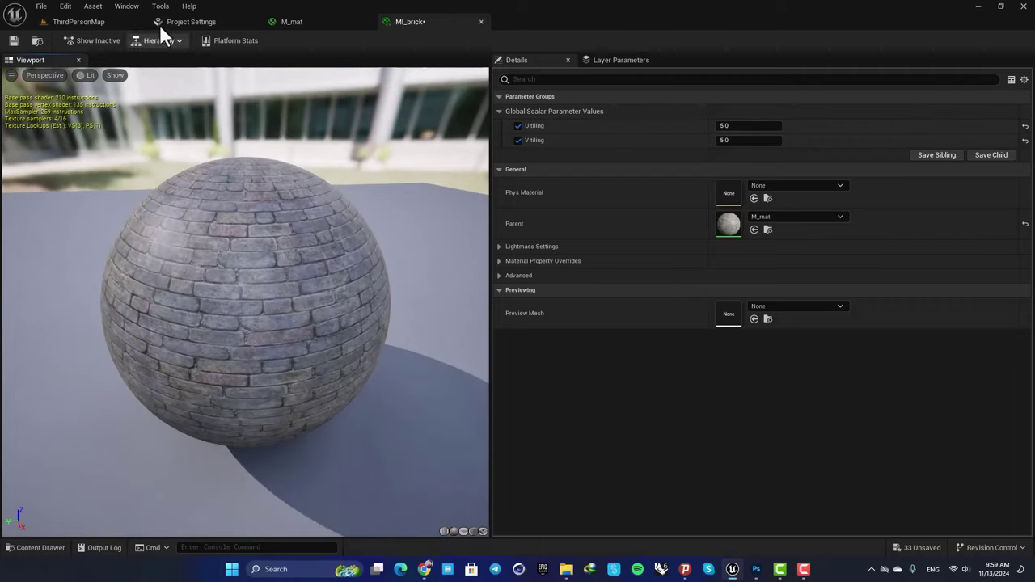
- Apply MI_brick to the gray cube in the ThirdPersonMap level and inspect the brick tiling on it
left_click(130, 22)
right_click_drag(485, 286, 526, 286)
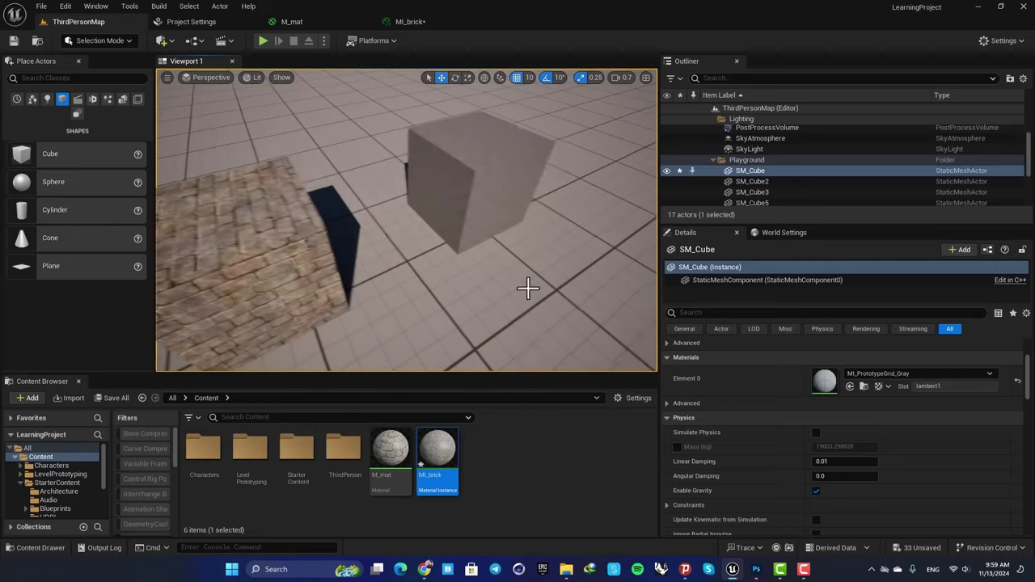
left_click_drag(453, 439, 478, 179)
key("w")
right_click_drag(479, 179, 388, 181)
key("s")
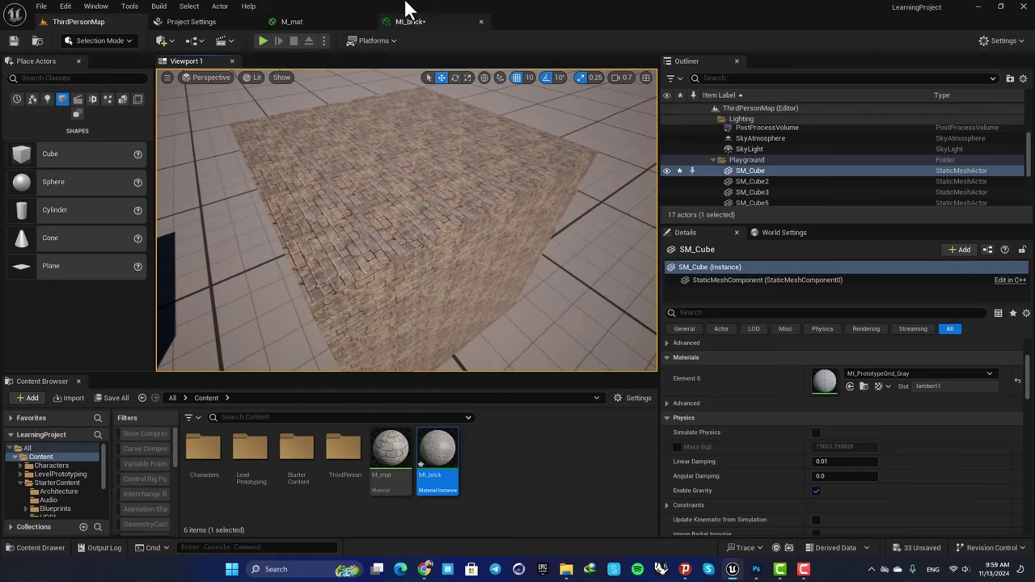
- Set U tiling and V tiling in MI_brick to 0.5, save it and inspect the cubes in the level
left_click(410, 21)
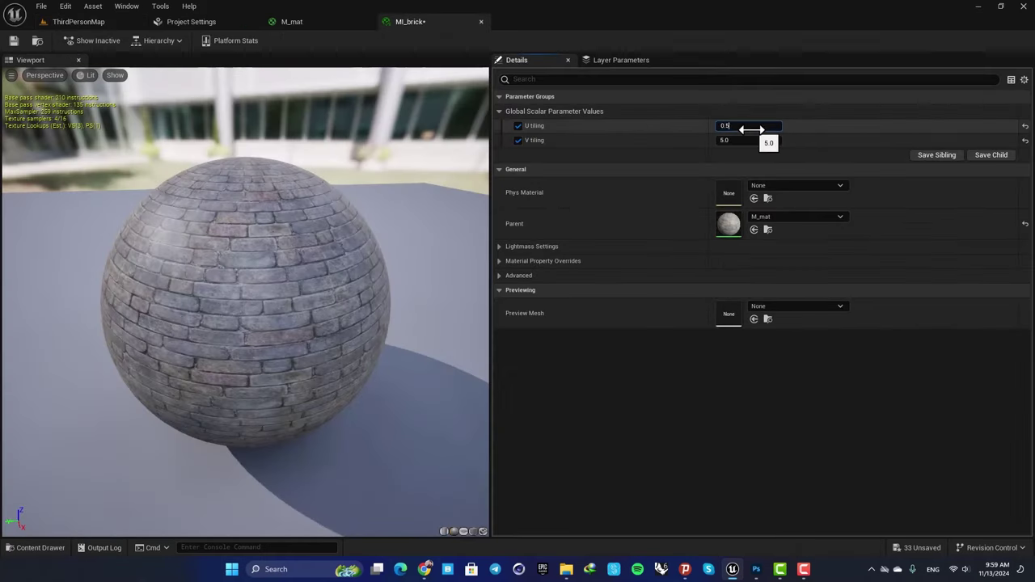
key("Tab")
key("Return")
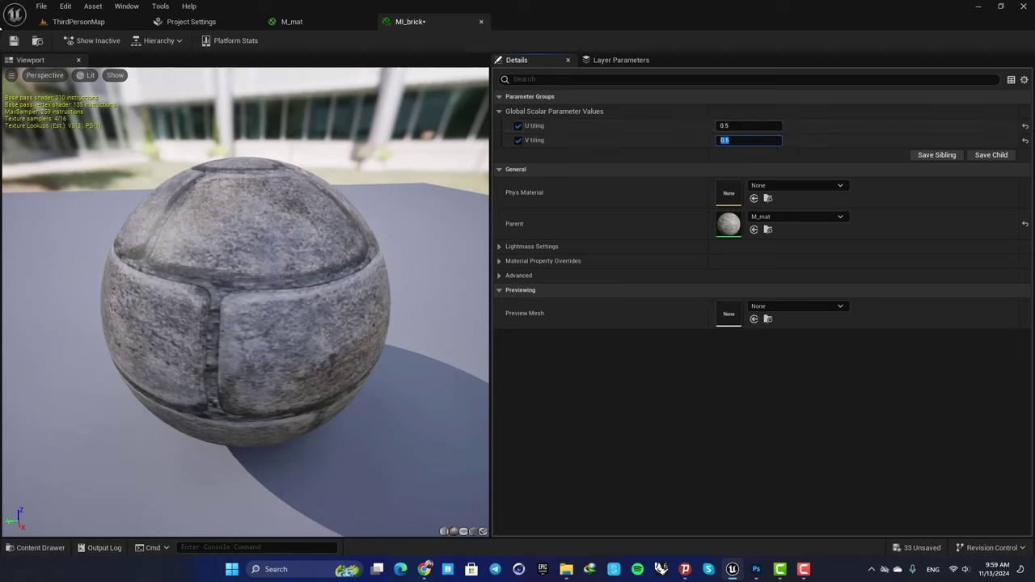
left_click(16, 40)
left_click(61, 23)
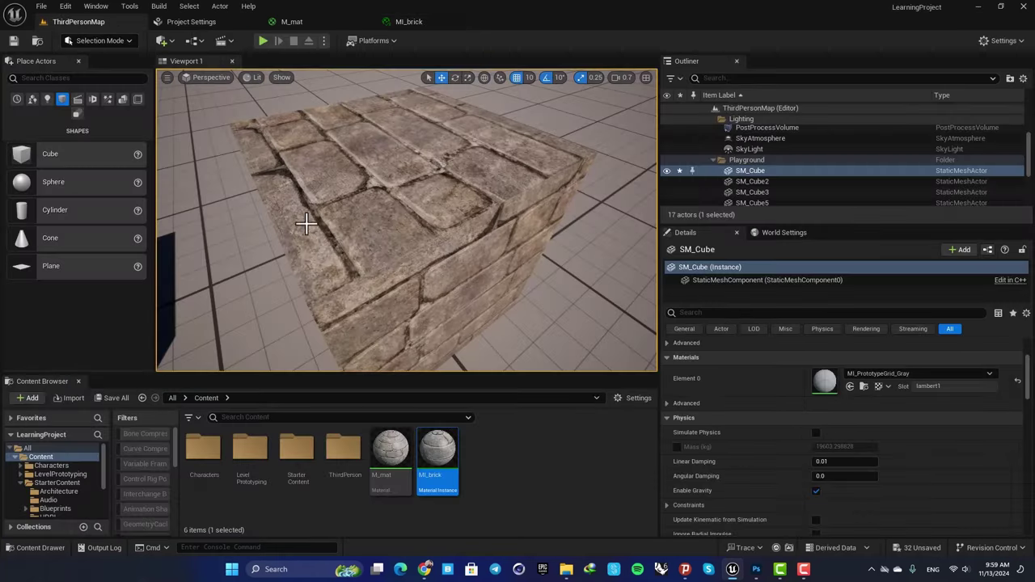
key("s")
right_click_drag(409, 224, 364, 237)
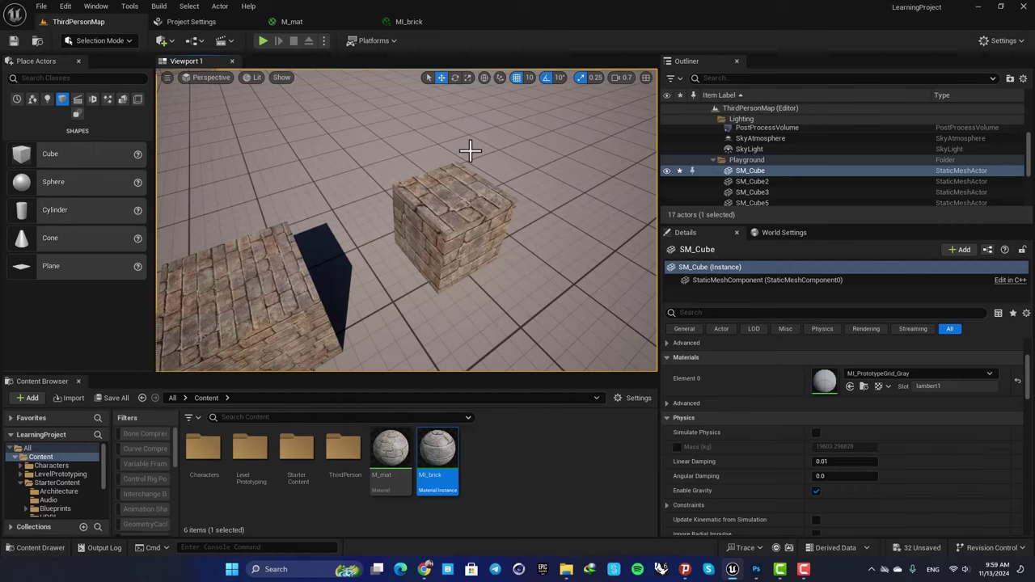
- Add a scalar parameter named U Offset below the tiling parameters in the M_mat graph
left_click(306, 21)
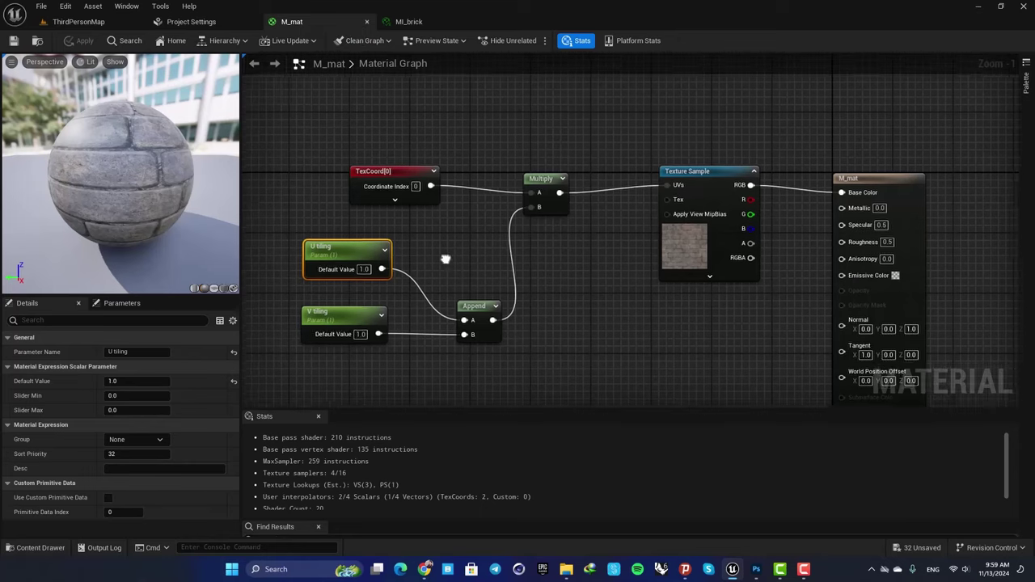
right_click_drag(444, 259, 527, 183)
left_click(463, 297)
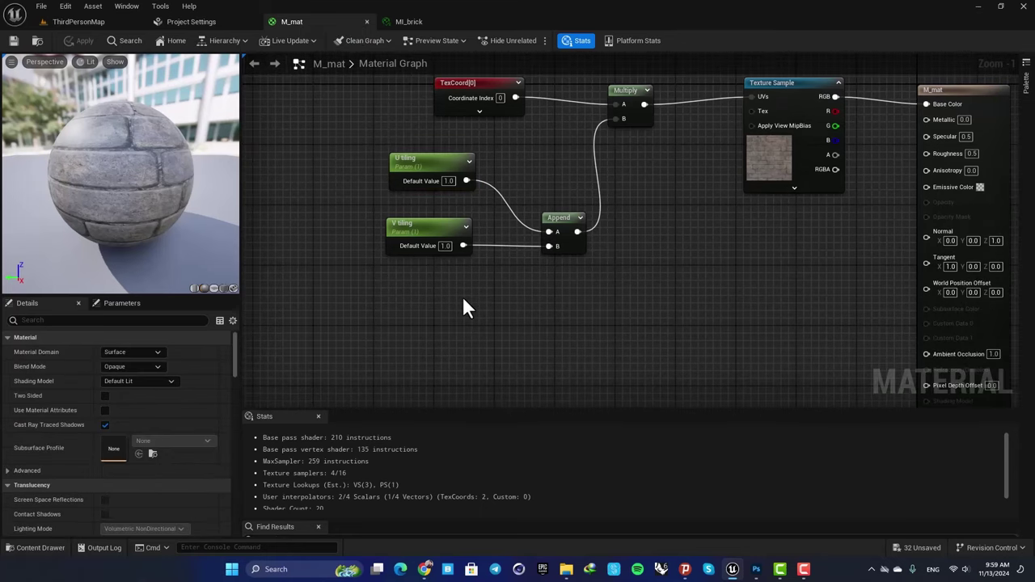
left_click(415, 165)
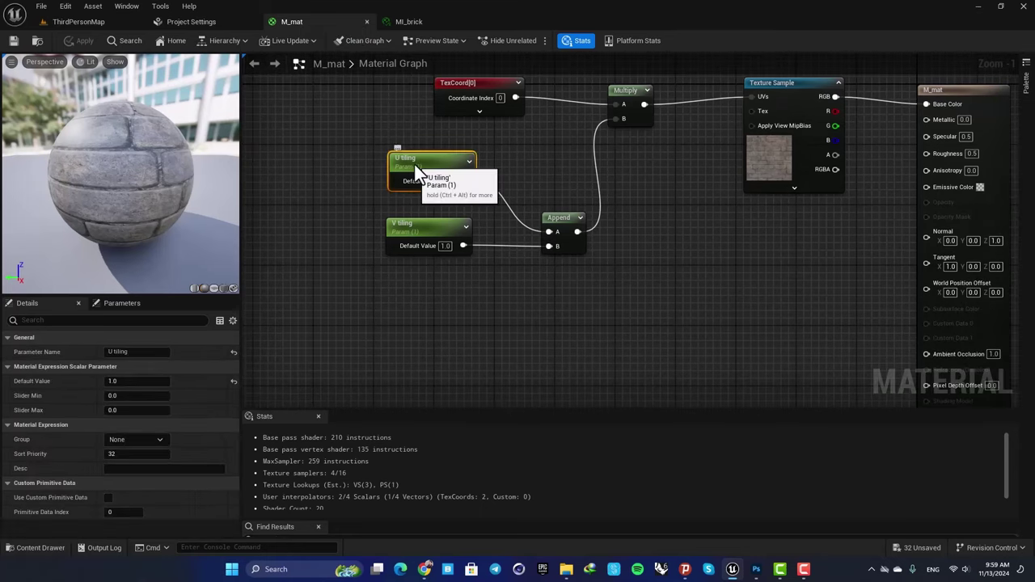
left_click(437, 345)
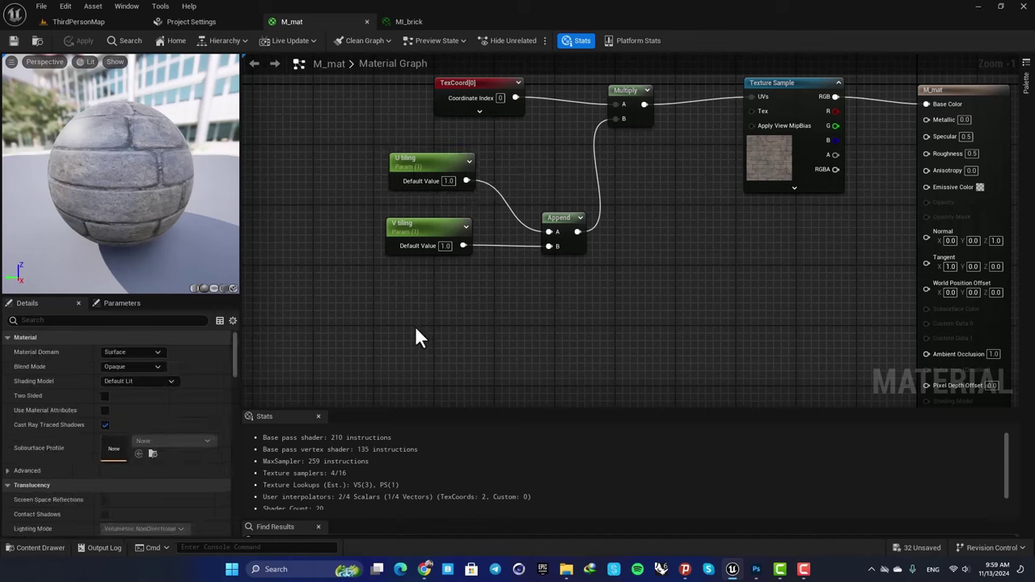
left_click(415, 326)
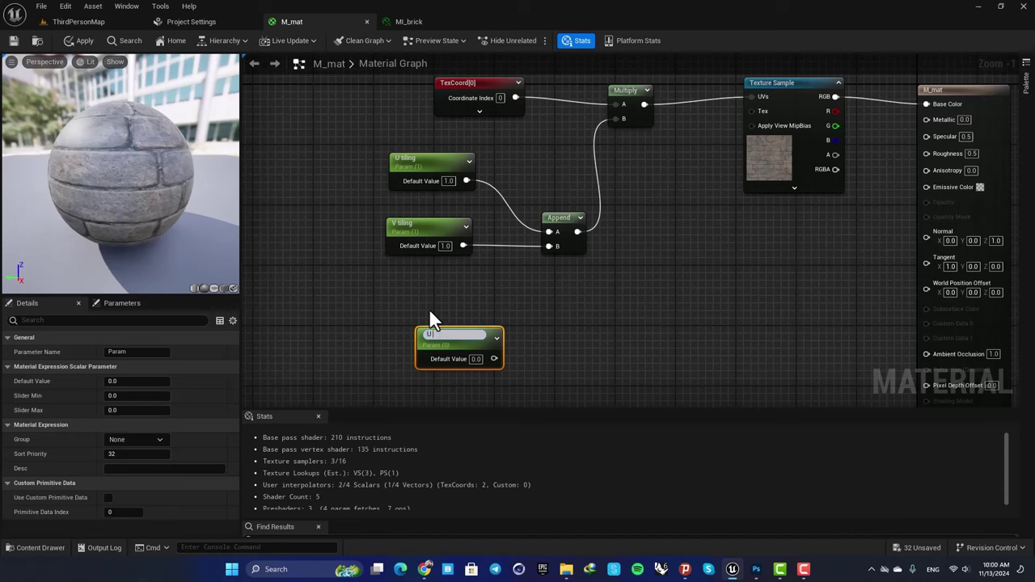
type("U Offset")
key("Return")
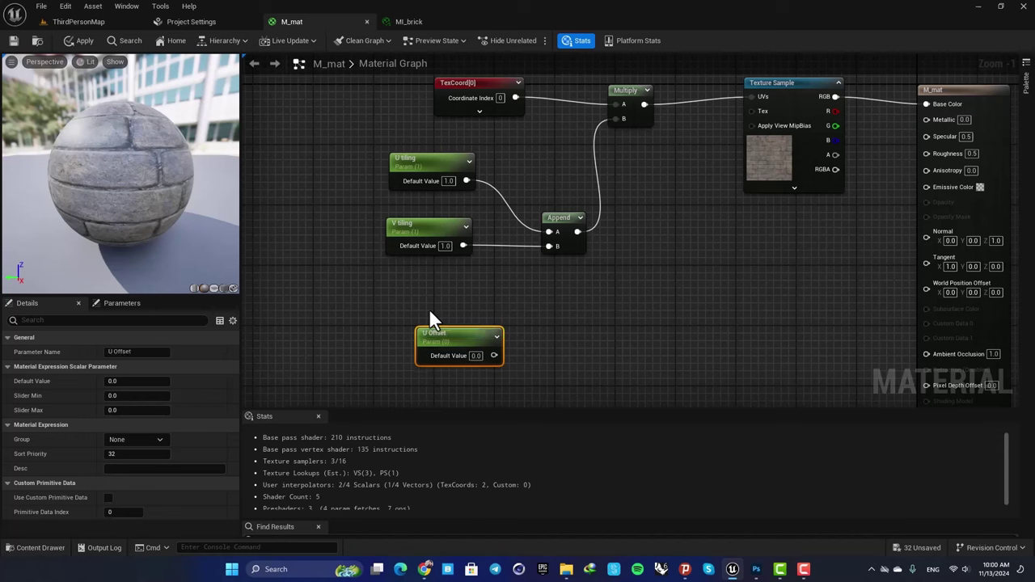
- Add a second scalar parameter named V Offset below U Offset
left_click(427, 382)
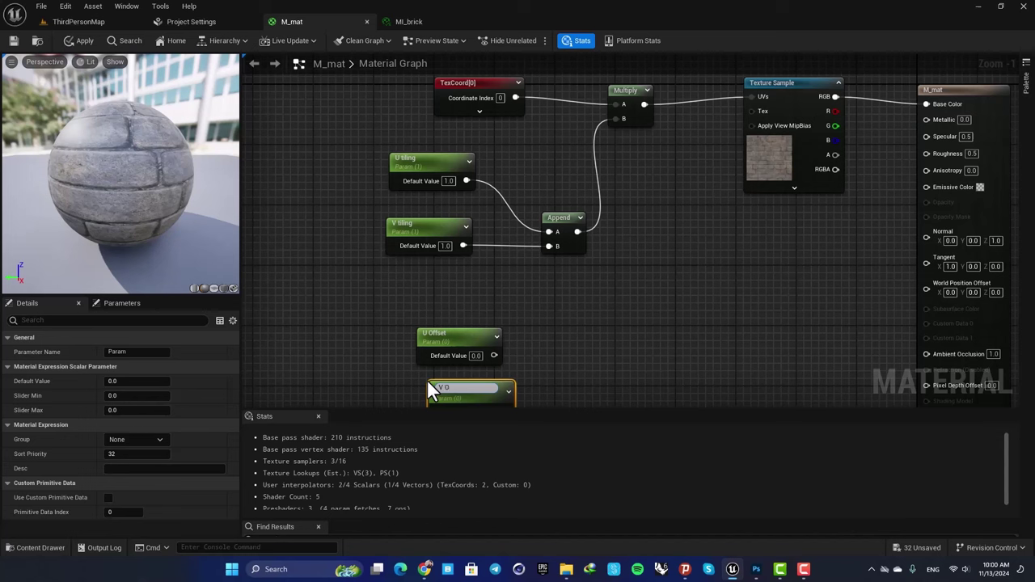
type("V Offset")
key("Return")
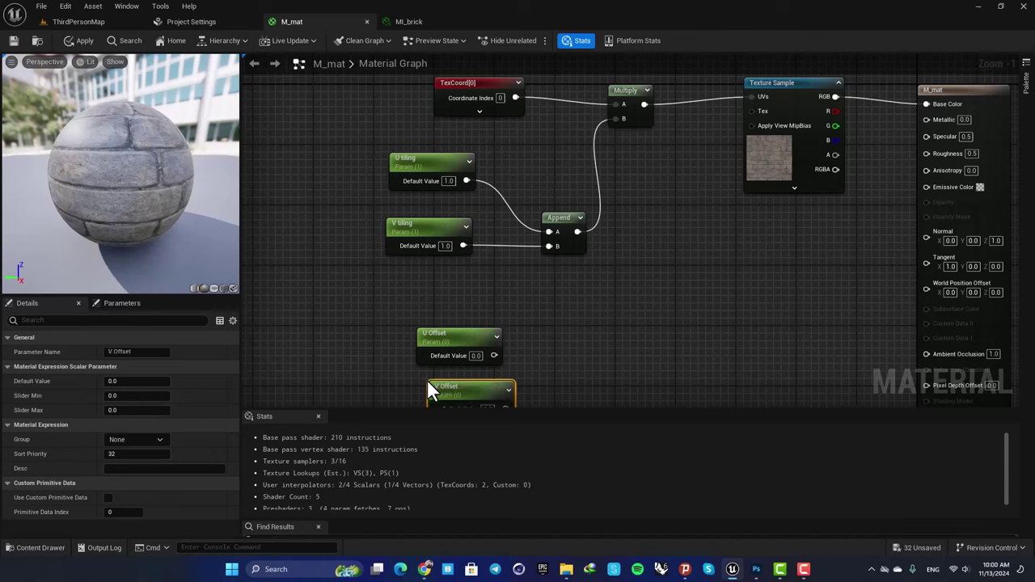
- Move the U tiling, V tiling and Append nodes away from the Multiply node to free up graph space
left_click_drag(548, 183, 423, 246)
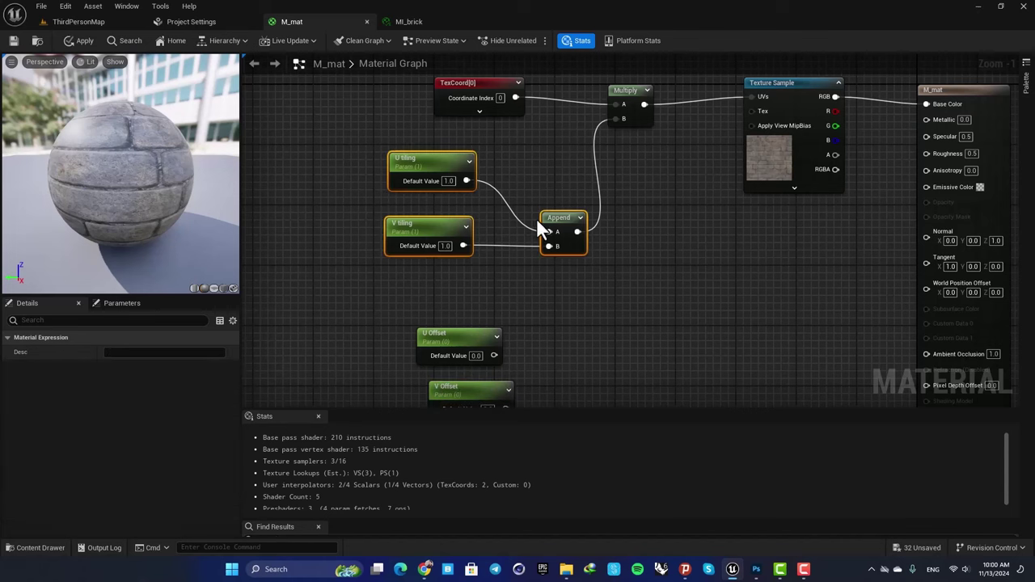
left_click_drag(536, 218, 374, 211)
right_click_drag(508, 323, 558, 275)
left_click(558, 275)
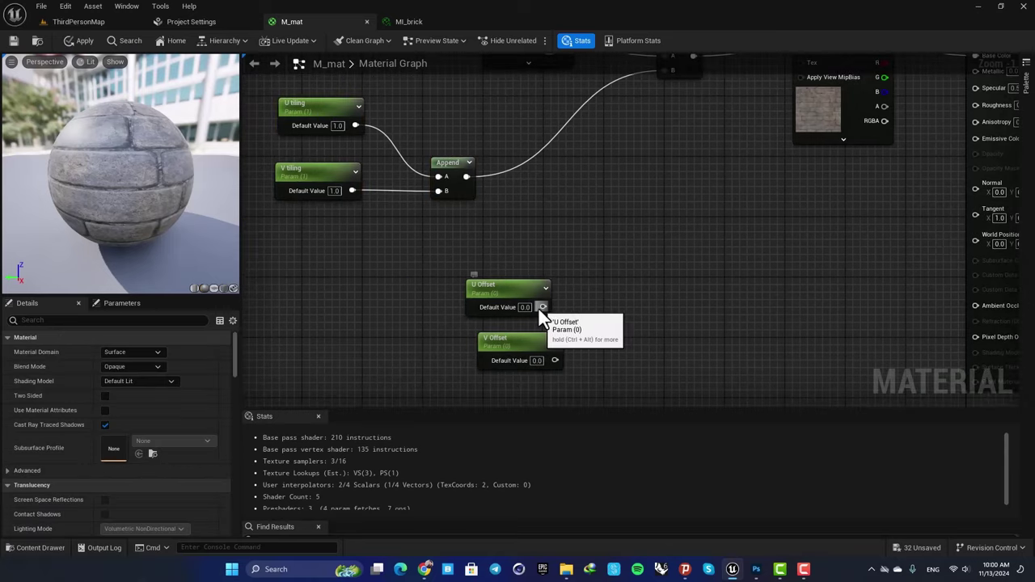
- Combine U Offset and V Offset with an AppendVector node, using its A and B inputs respectively
left_click_drag(542, 306, 623, 317)
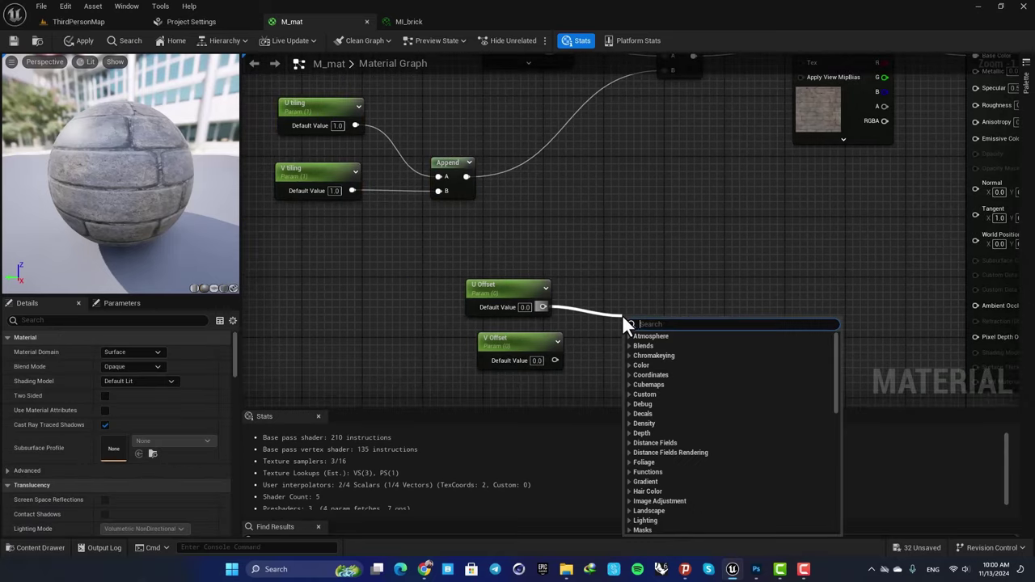
type("append")
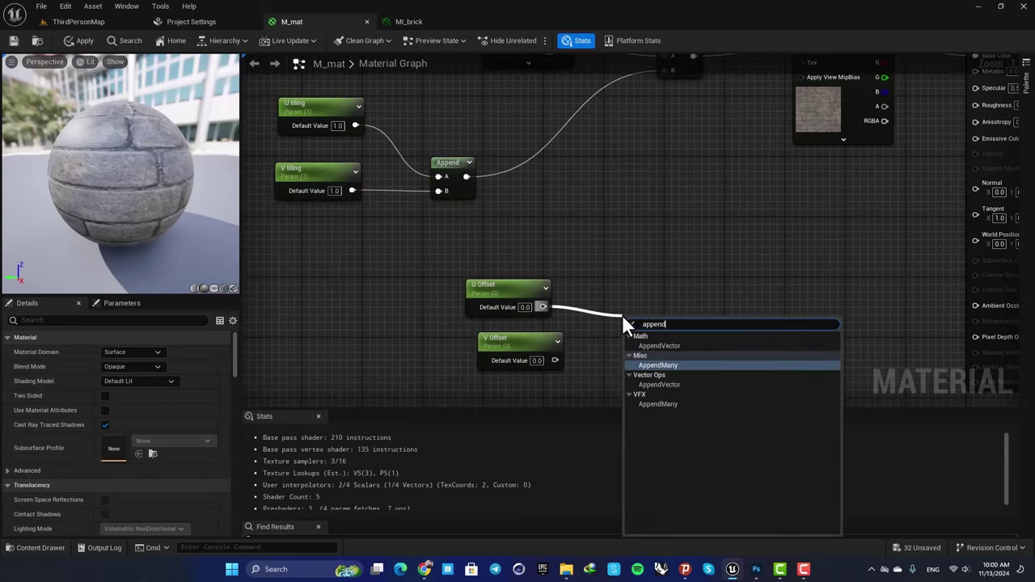
key("Return")
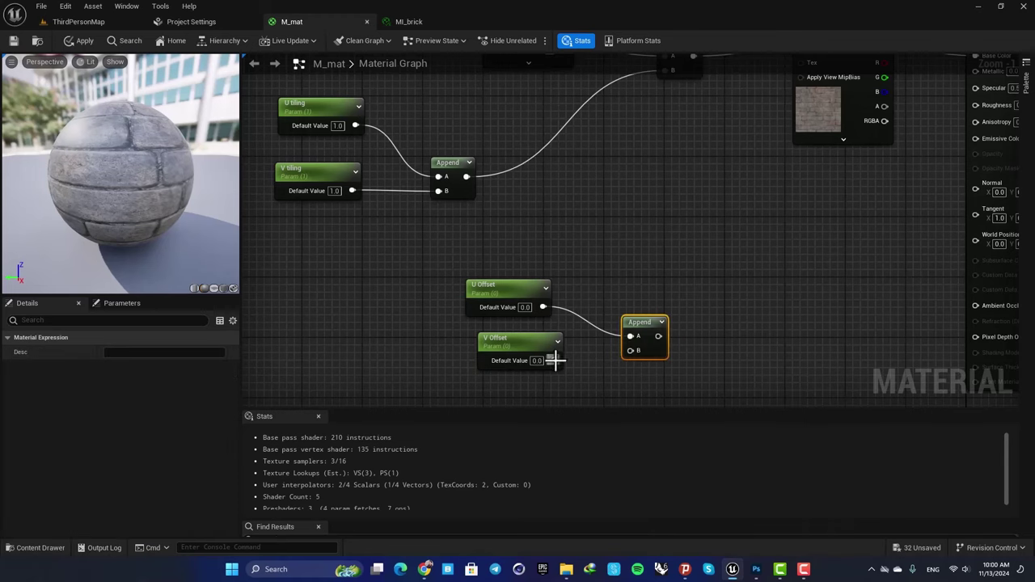
left_click_drag(554, 359, 623, 196)
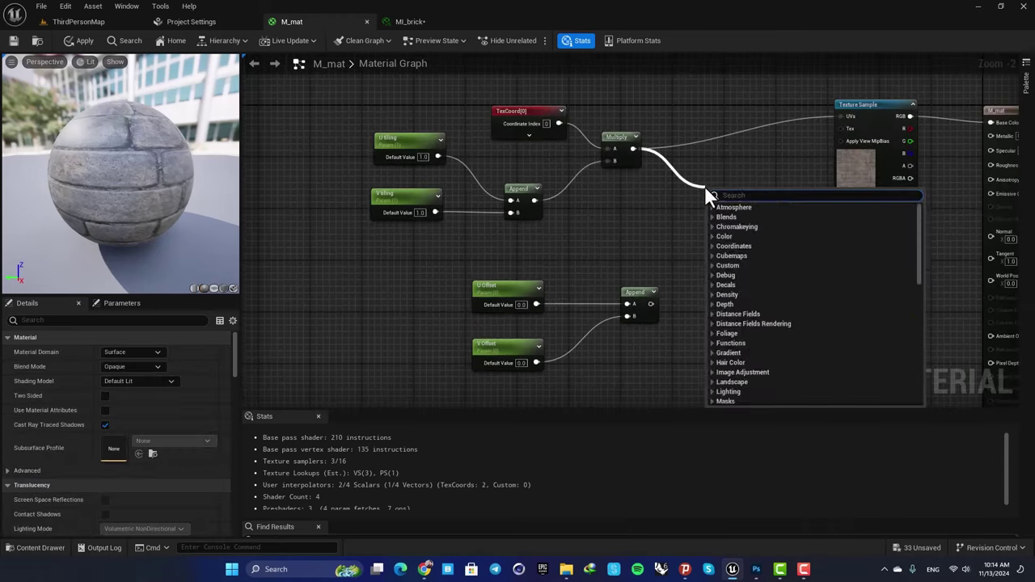
- Combine the Multiply and offset Append outputs in an Add node, feed it into the Texture Sample's UVs, and save M_mat
type("add")
key("Return")
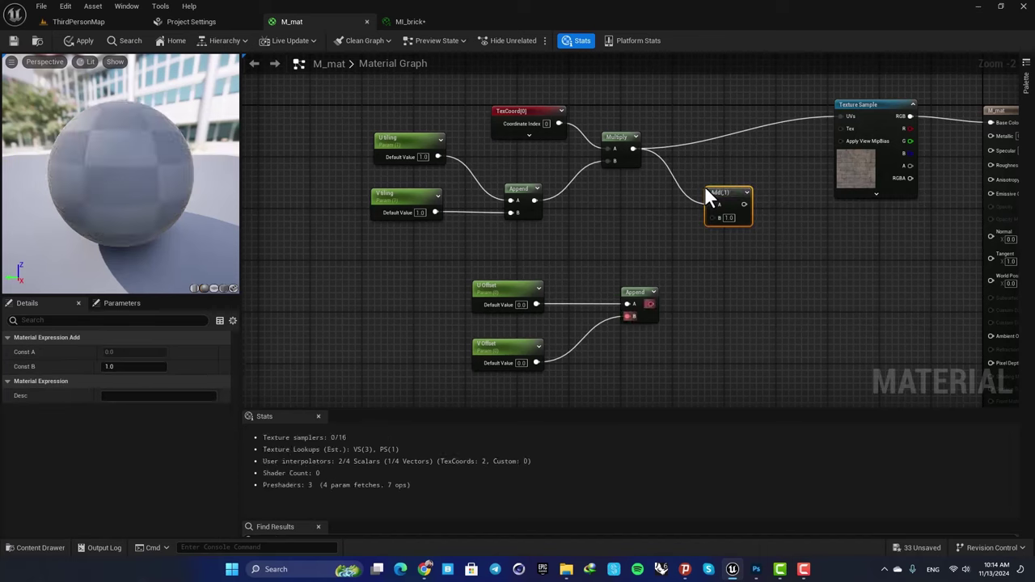
left_click_drag(651, 305, 843, 117)
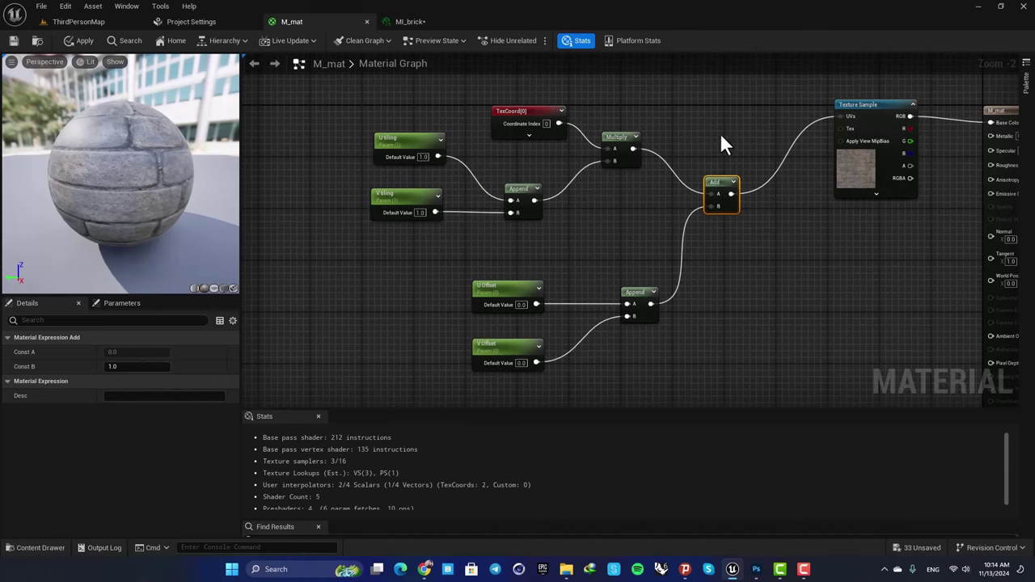
right_click_drag(708, 145, 706, 213)
left_click_drag(708, 245, 727, 233)
right_click_drag(651, 282, 673, 224)
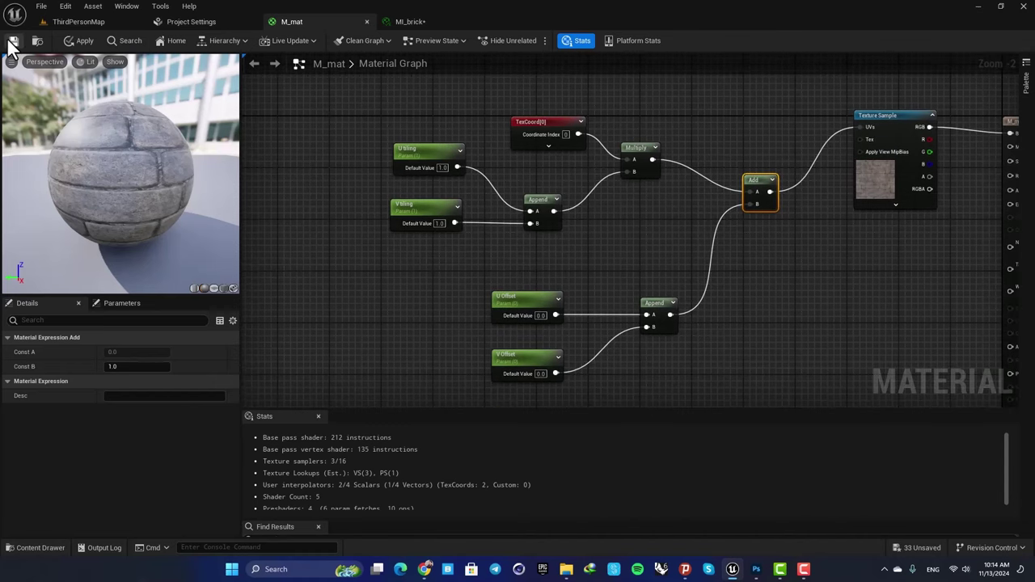
- Enable the U Offset and V Offset overrides in MI_brick and set them to about 0.408 and 0.096
left_click(392, 21)
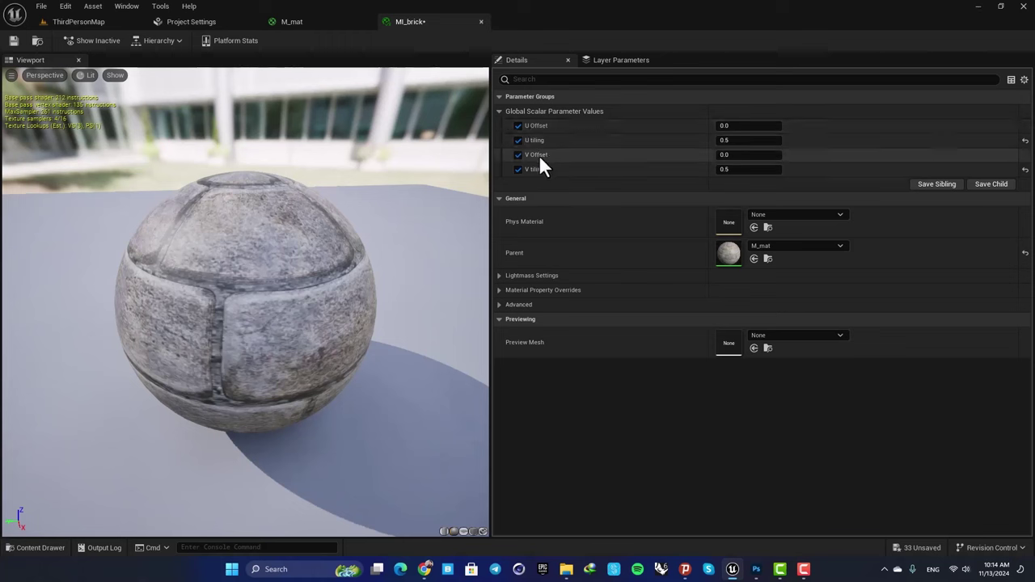
left_click_drag(728, 125, 768, 125)
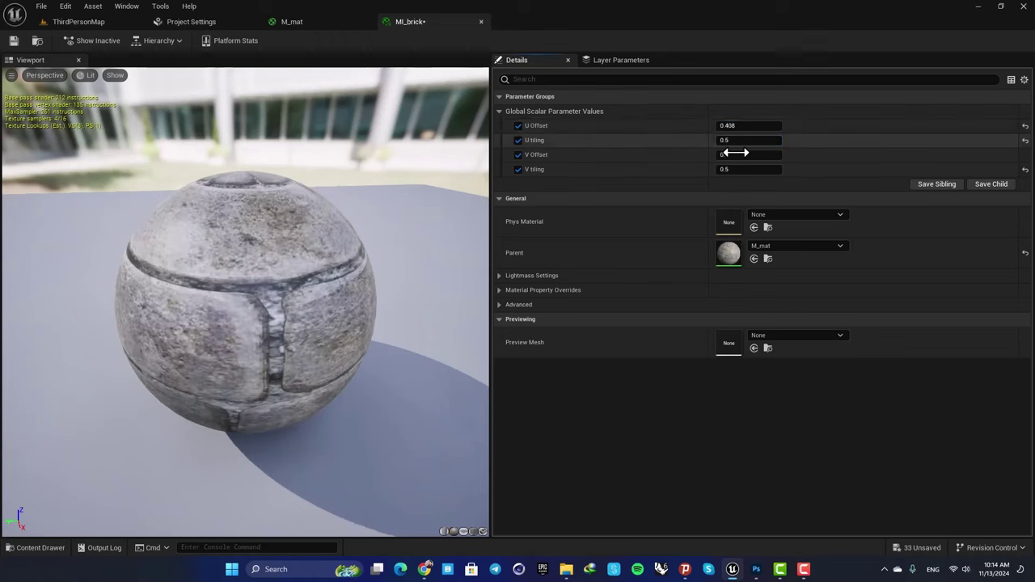
mouse_move(737, 156)
left_mouse_down()
mouse_move(763, 156)
mouse_move(744, 156)
left_mouse_up()
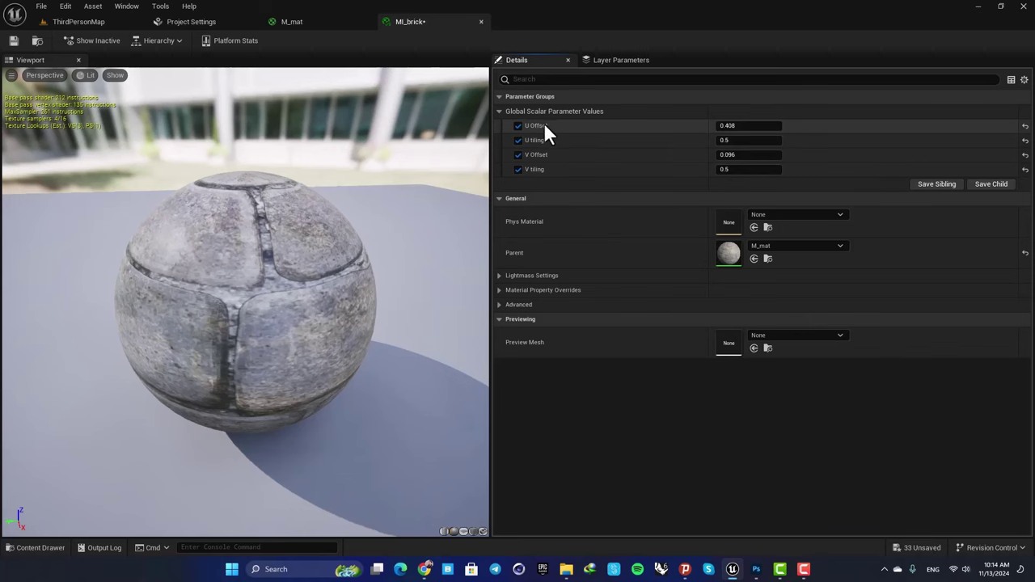
- Lower the sort priority of U tiling and V tiling in M_mat to list them ahead of the offset parameters
left_click(308, 26)
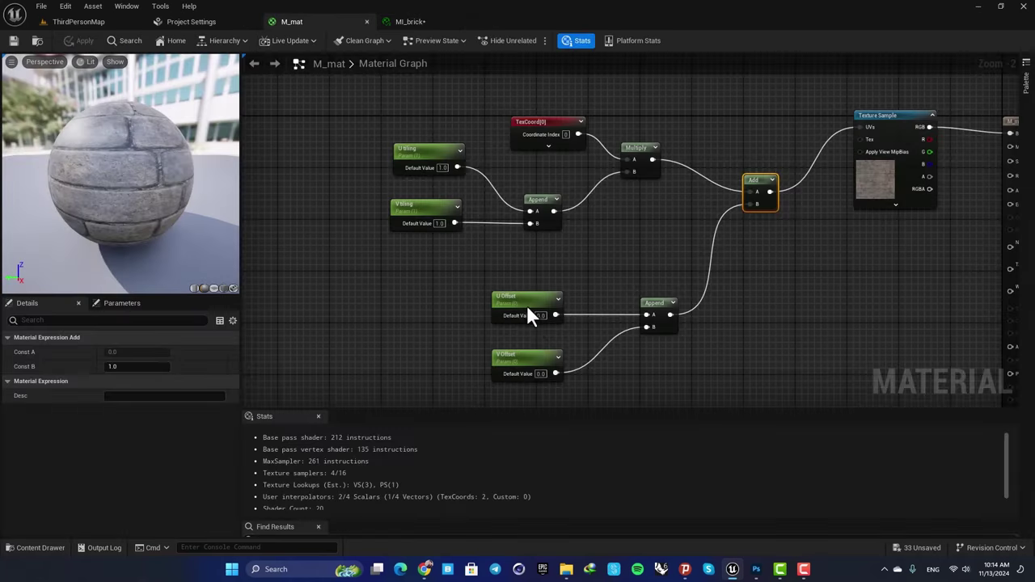
left_click(469, 206)
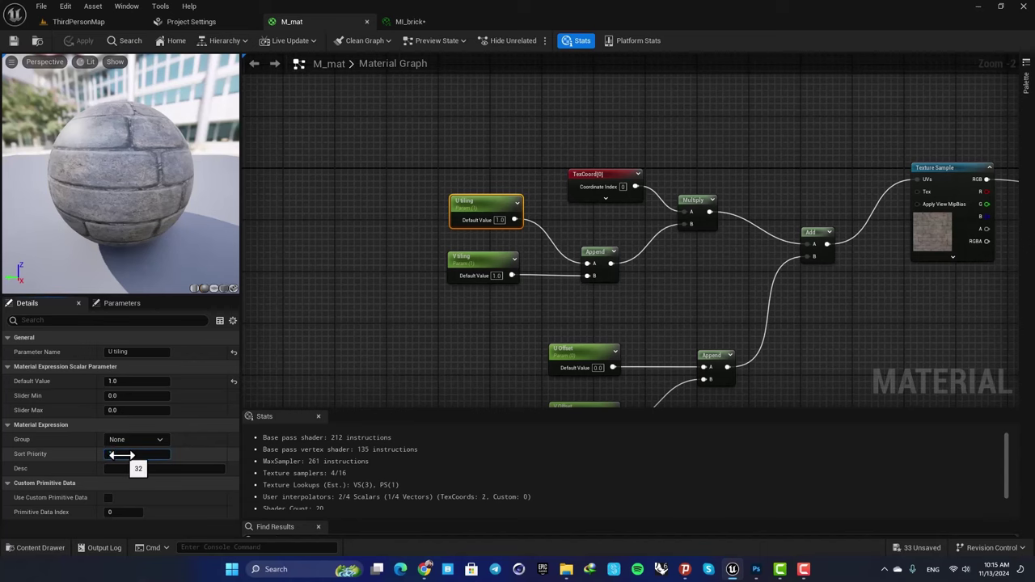
left_click(473, 274)
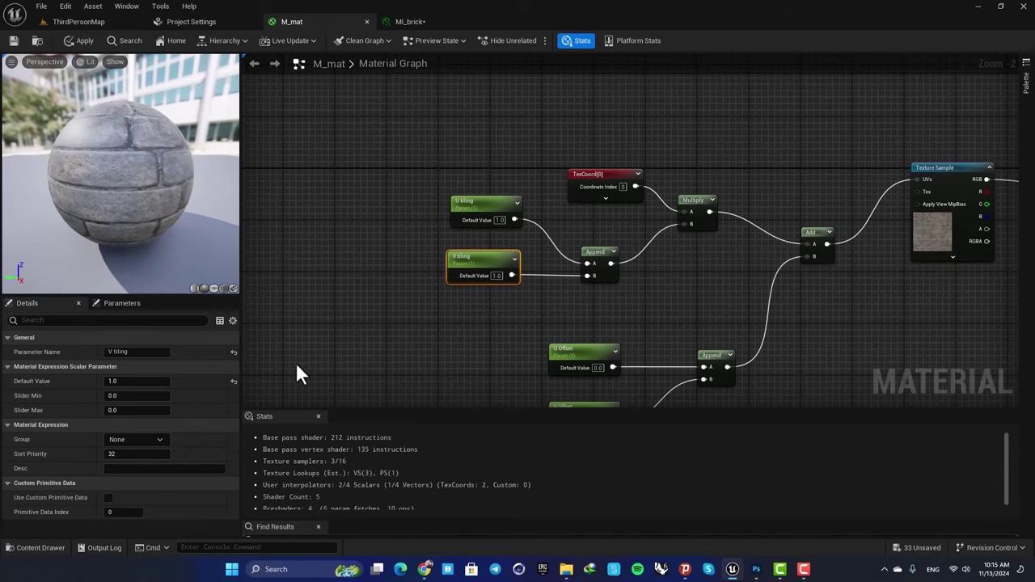
left_click(113, 453)
key("Return")
- Change the sort priority of U Offset, set V Offset's sort priority to 2, and save M_mat
right_click_drag(482, 332, 414, 257)
left_click(506, 284)
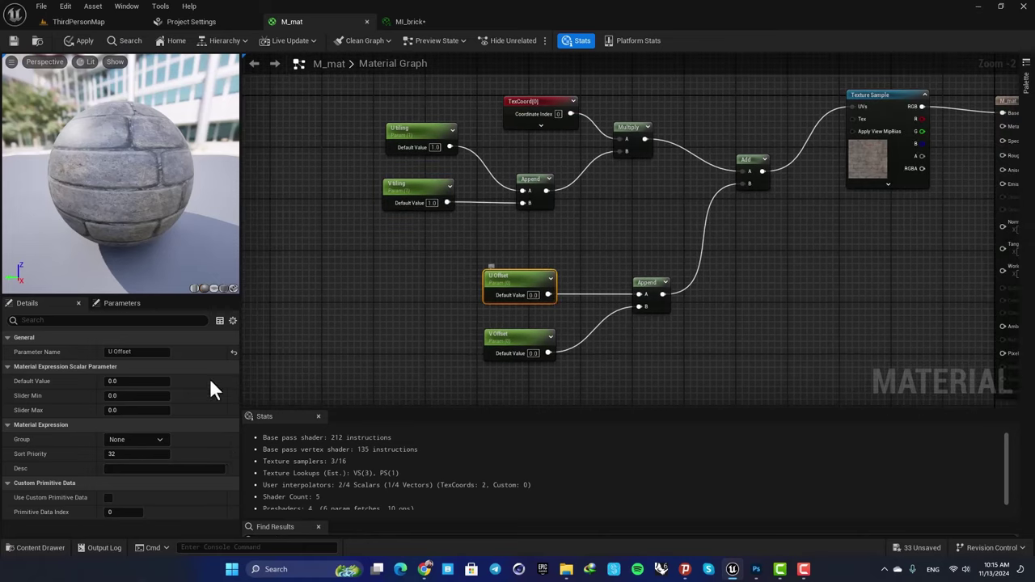
left_click(112, 454)
left_click(493, 340)
type("2")
key("Return")
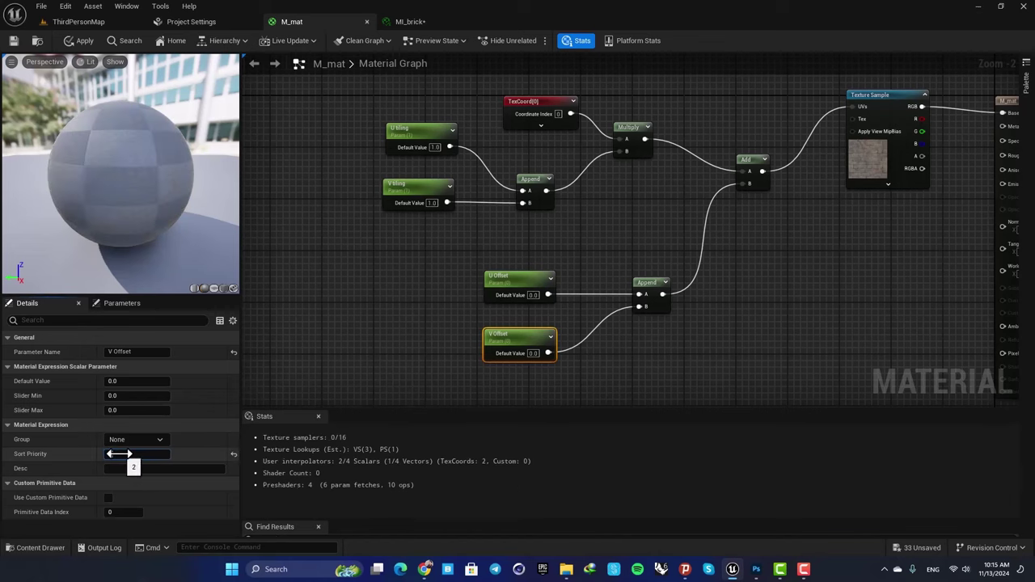
left_click(12, 41)
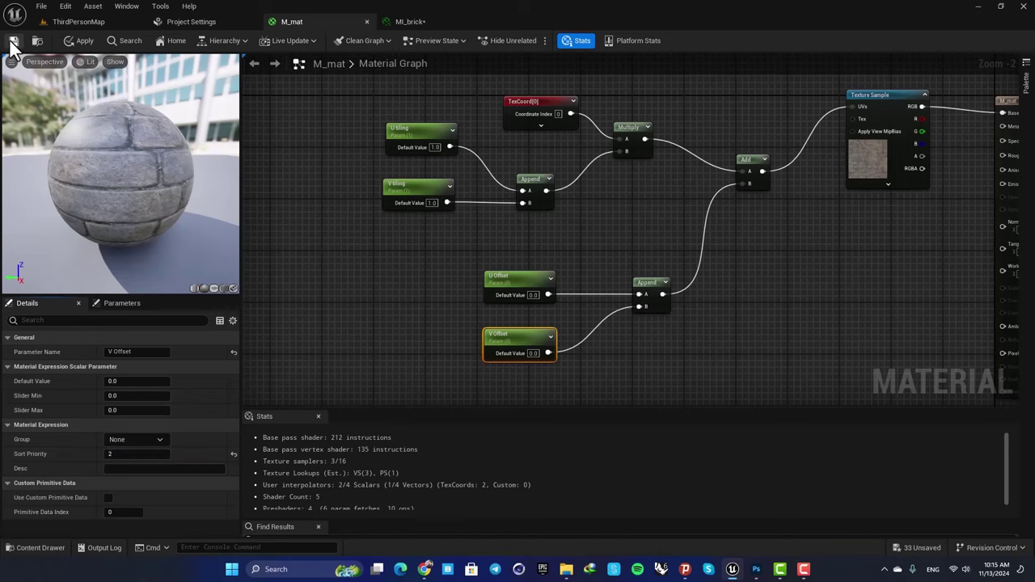
- Check the parameter order in MI_brick and undock its editor into a floating window over the ThirdPersonMap level
left_click(425, 23)
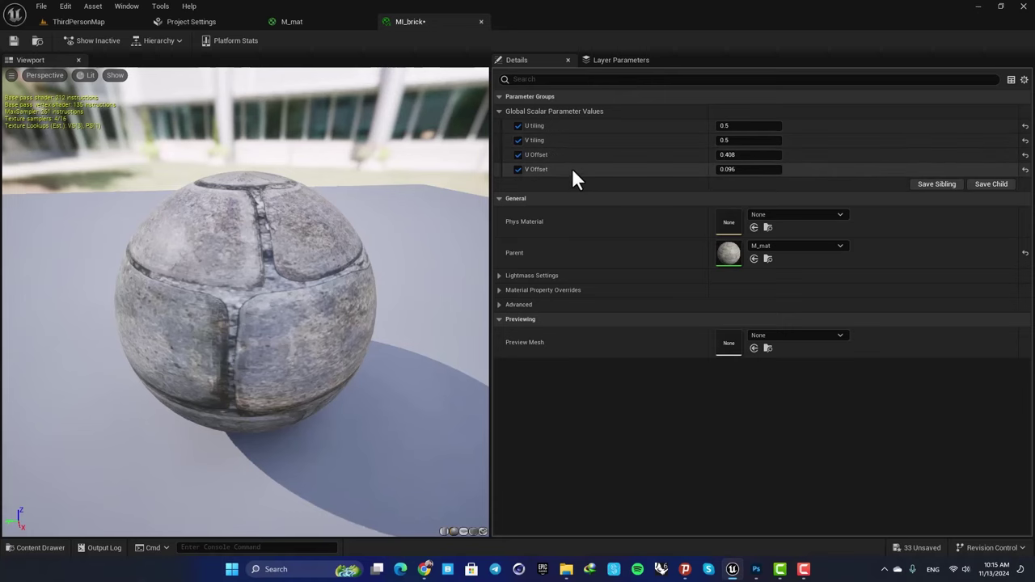
left_click(76, 20)
left_click(414, 23)
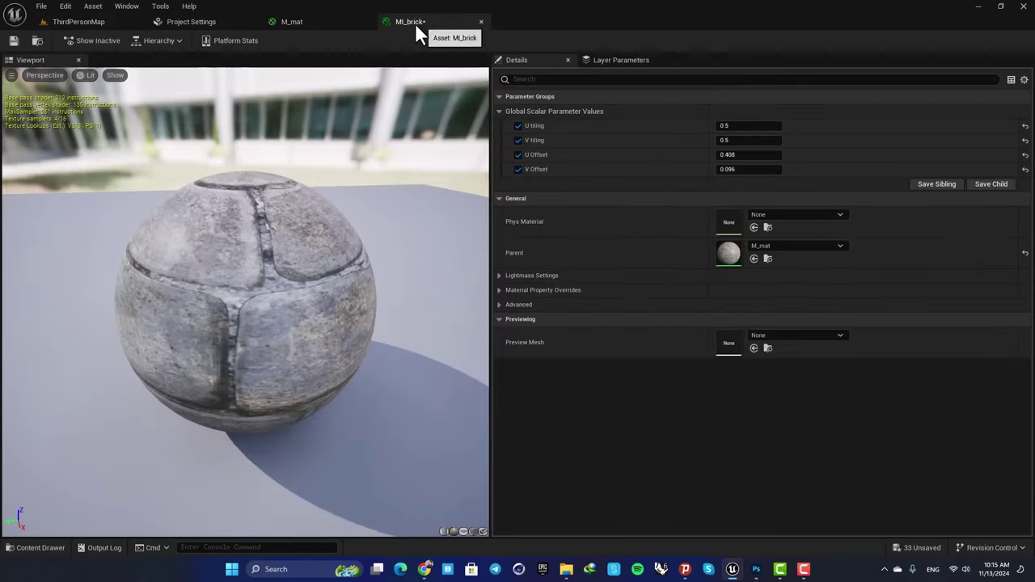
left_click_drag(415, 22, 671, 170)
left_click(73, 21)
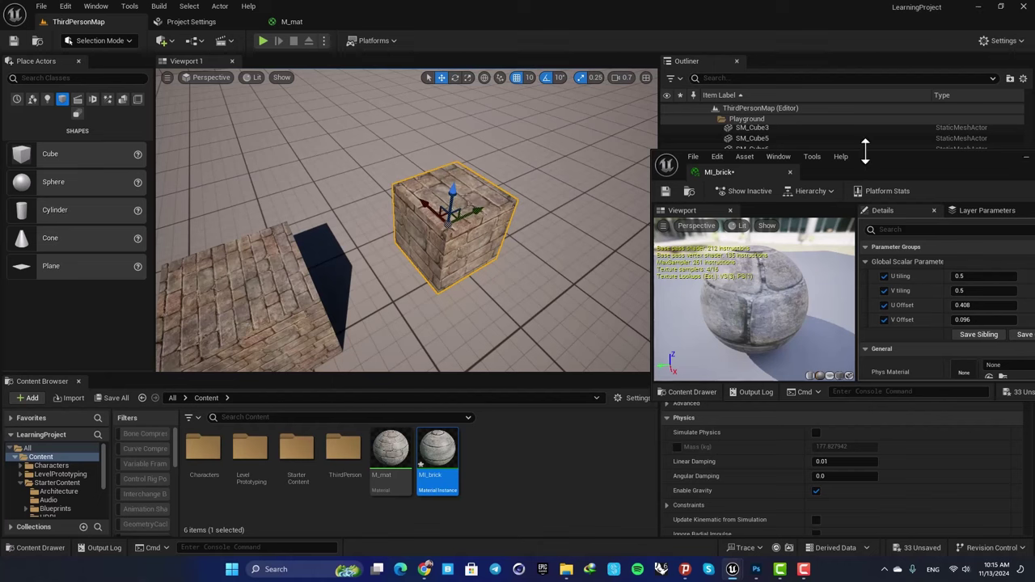
- Reposition the floating MI_brick editor and set U tiling to about 1.07, V tiling 1.49, U Offset 1.55 and V Offset 1.43
left_click_drag(860, 157, 874, 65)
left_click_drag(962, 187, 1010, 230)
left_click(512, 238)
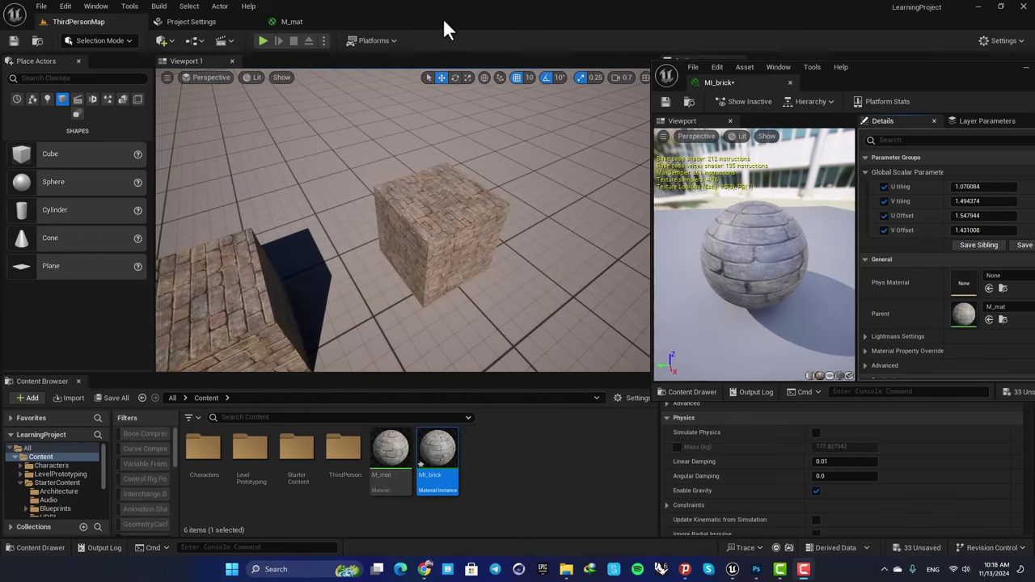
- Duplicate the T_Brick_Clay_Old_D Texture Sample in the M_mat graph and place the copy below the original
left_click(290, 23)
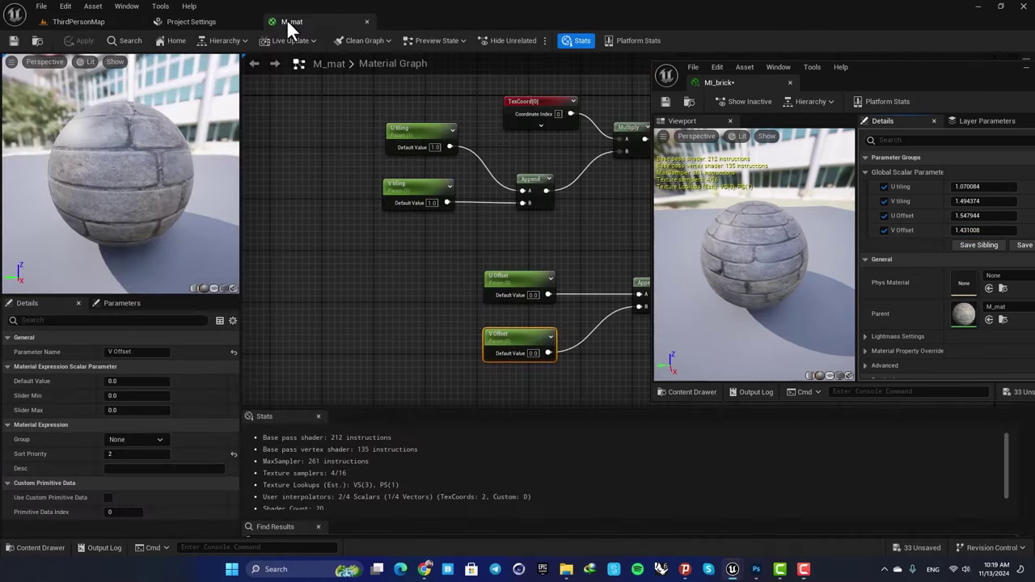
right_click_drag(492, 183, 282, 184)
scroll(394, 215, "down", 3)
right_click_drag(363, 220, 396, 218)
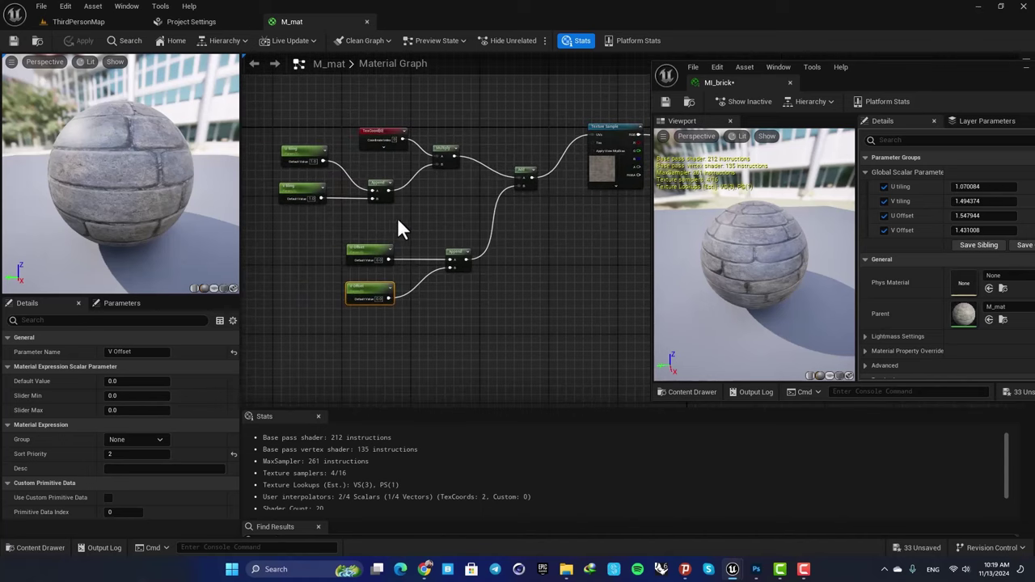
right_click_drag(498, 205, 329, 201)
scroll(516, 150, "up", 2)
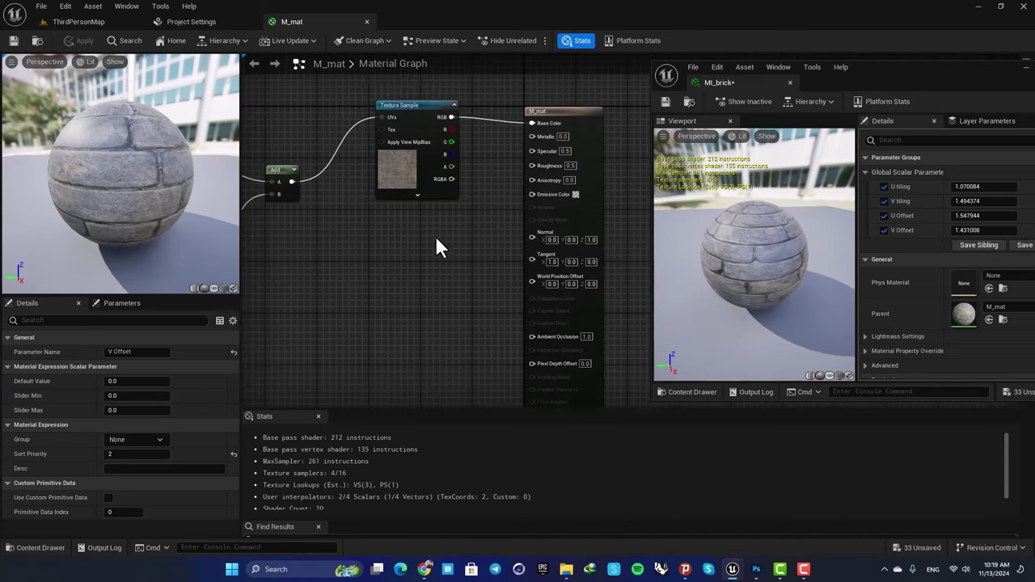
left_click(418, 113)
key("ctrl+d")
left_click_drag(431, 108, 372, 227)
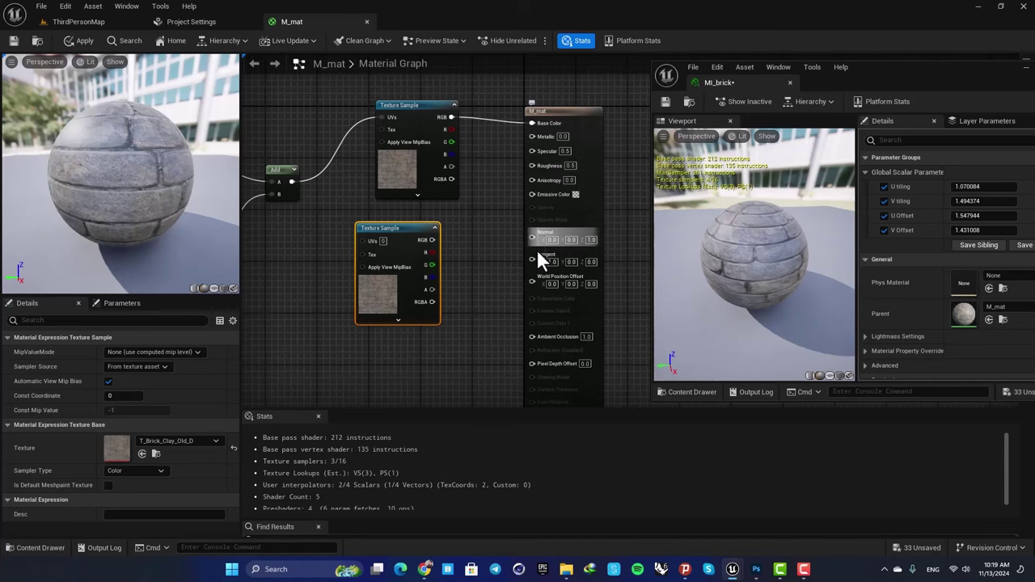
- Connect the Add node's output to the UVs input of the duplicated Texture Sample
right_click_drag(488, 257, 622, 239)
right_click_drag(451, 226, 536, 247)
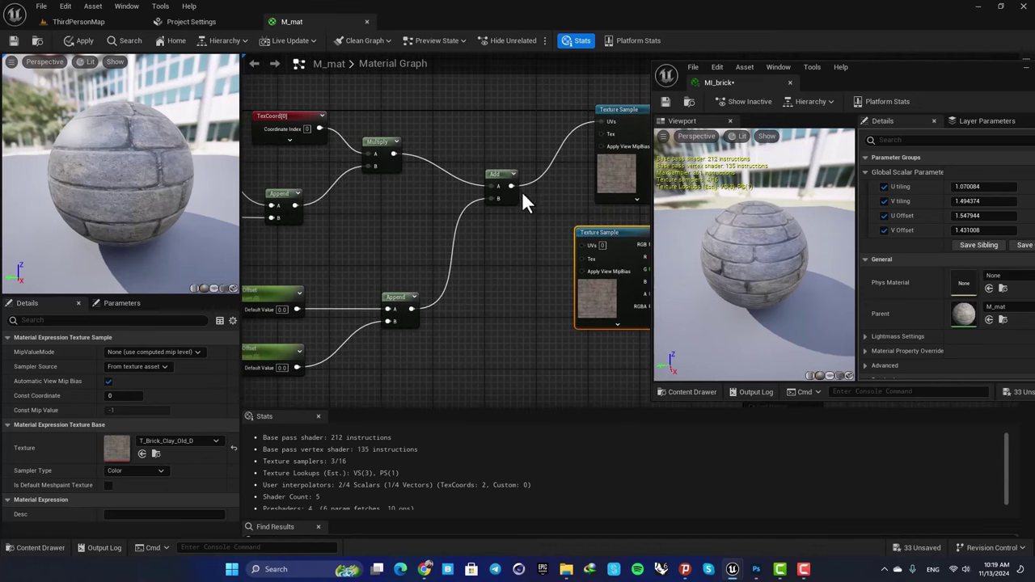
left_click_drag(512, 186, 581, 245)
right_click_drag(514, 194, 443, 167)
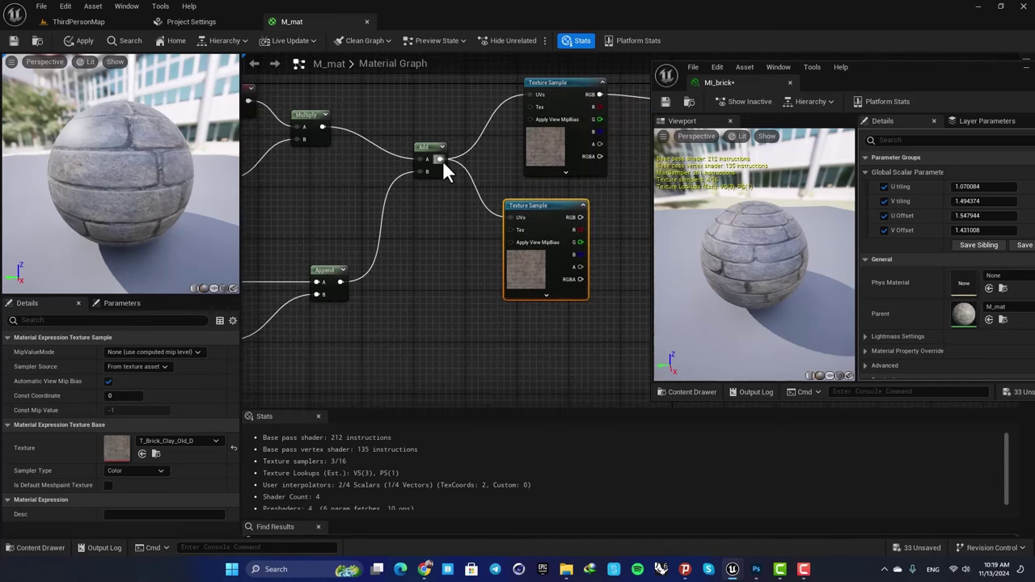
- Rearrange the tiling nodes, moving TexCoord to the far left, U tiling, V tiling and their Append below it, and Multiply in line
right_click_drag(494, 197, 550, 252)
scroll(481, 240, "down", 2)
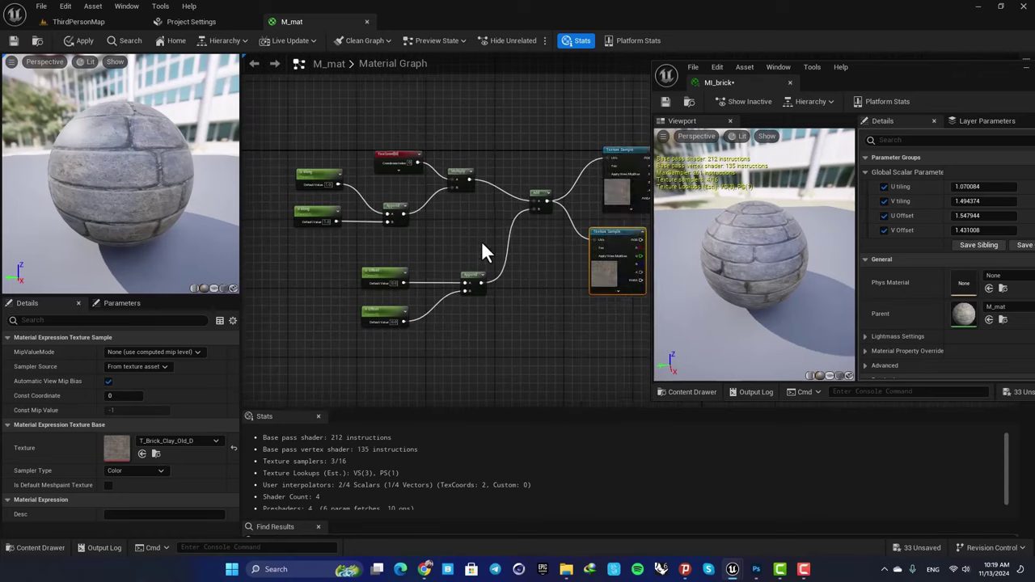
right_click_drag(466, 236, 509, 237)
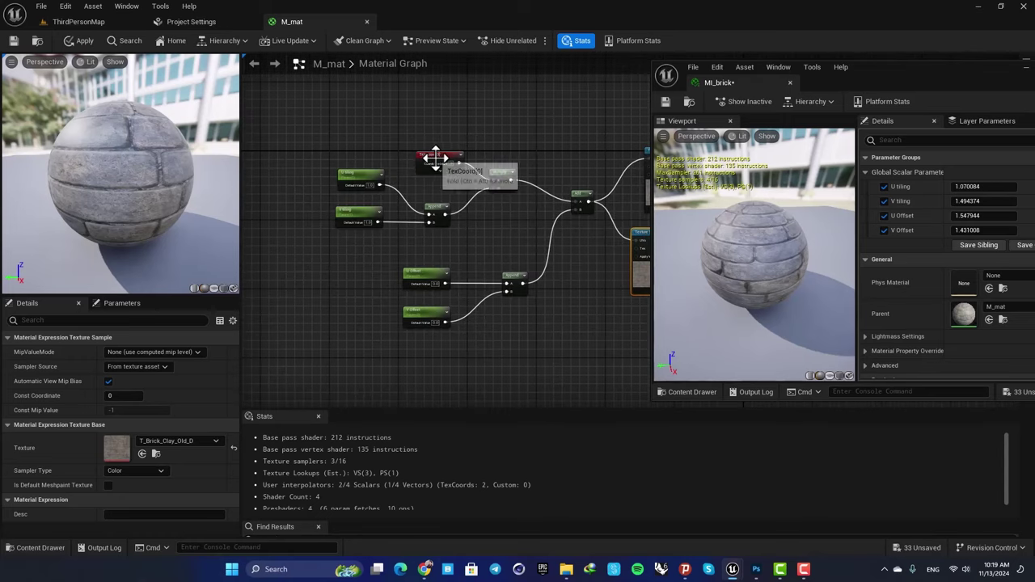
left_click_drag(433, 156, 282, 144)
left_click_drag(319, 176, 397, 236)
left_click_drag(500, 176, 446, 169)
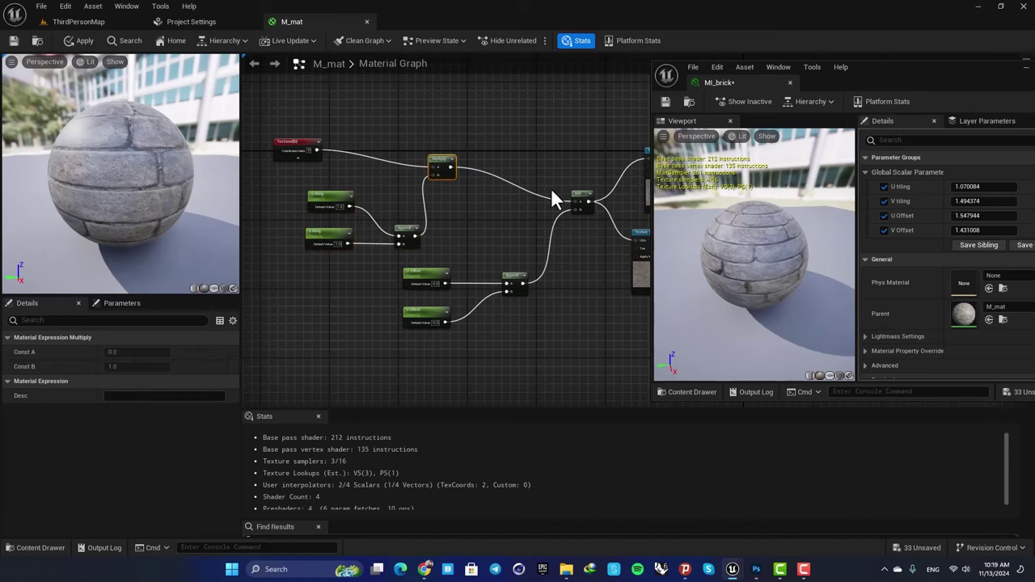
- Align the Add node with Multiply and move U Offset, V Offset and their Append up beneath it
left_click_drag(579, 196, 572, 171)
left_click_drag(399, 251, 531, 347)
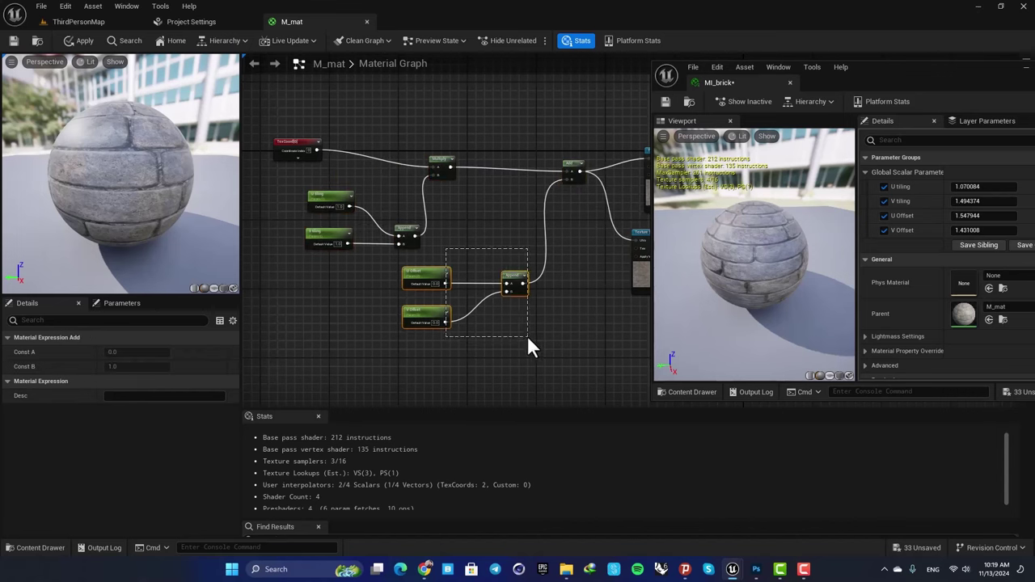
left_click_drag(527, 270, 570, 204)
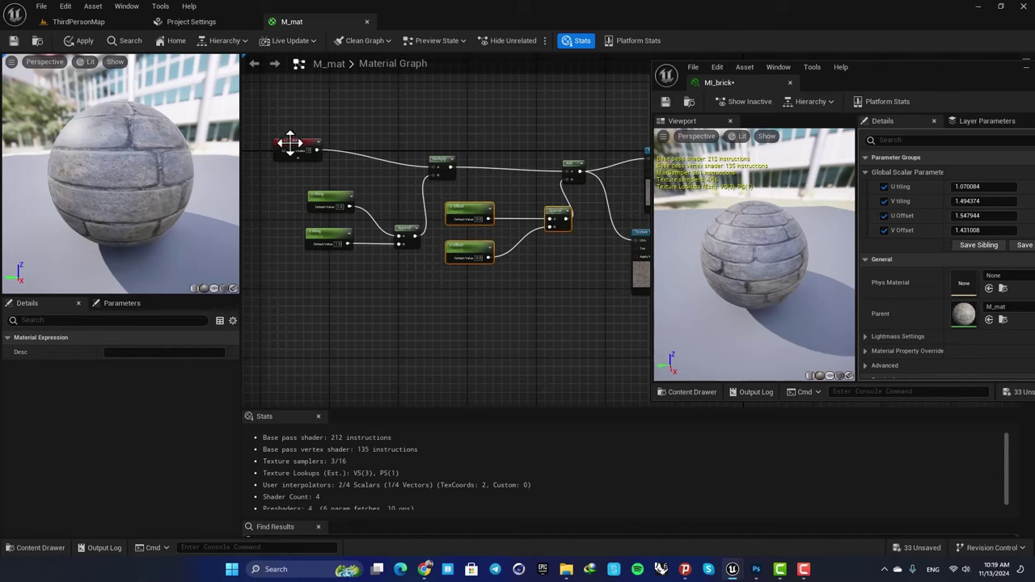
- Enclose all the tiling and offset nodes in a comment box titled "Tiling and Panning"
left_click_drag(289, 143, 595, 268)
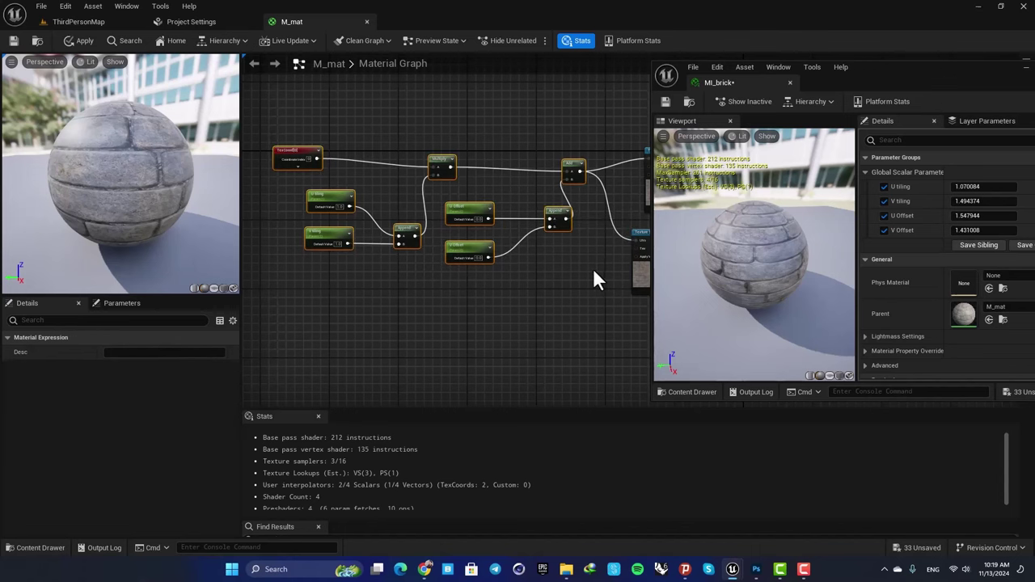
key("c")
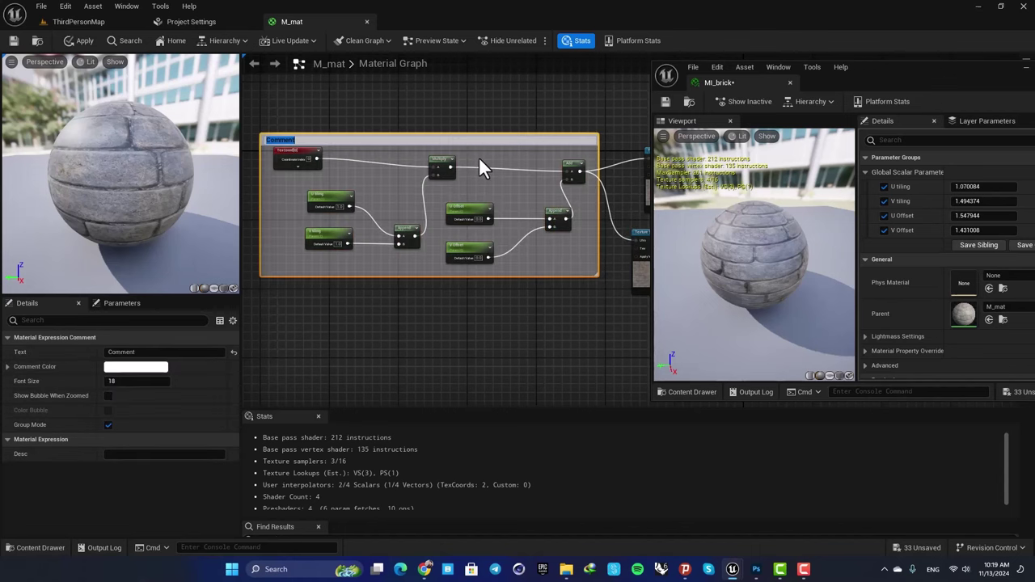
type("Tiling and Panning")
key("Return")
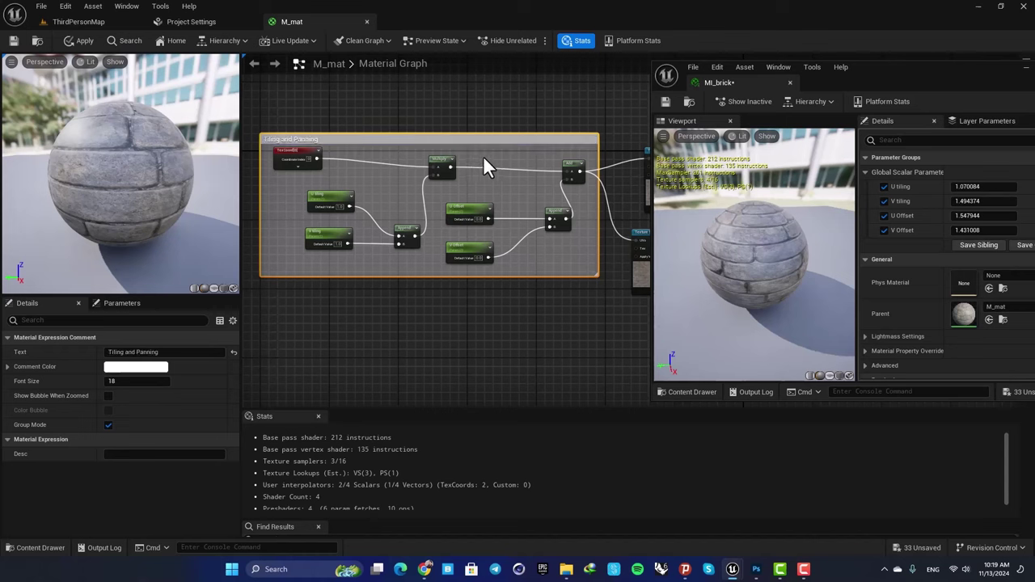
- Move the Tiling and Panning group farther left from the Texture Samples and close the floating MI_brick editor
left_click_drag(480, 141, 418, 138)
left_click(573, 141)
right_click_drag(576, 146, 514, 191)
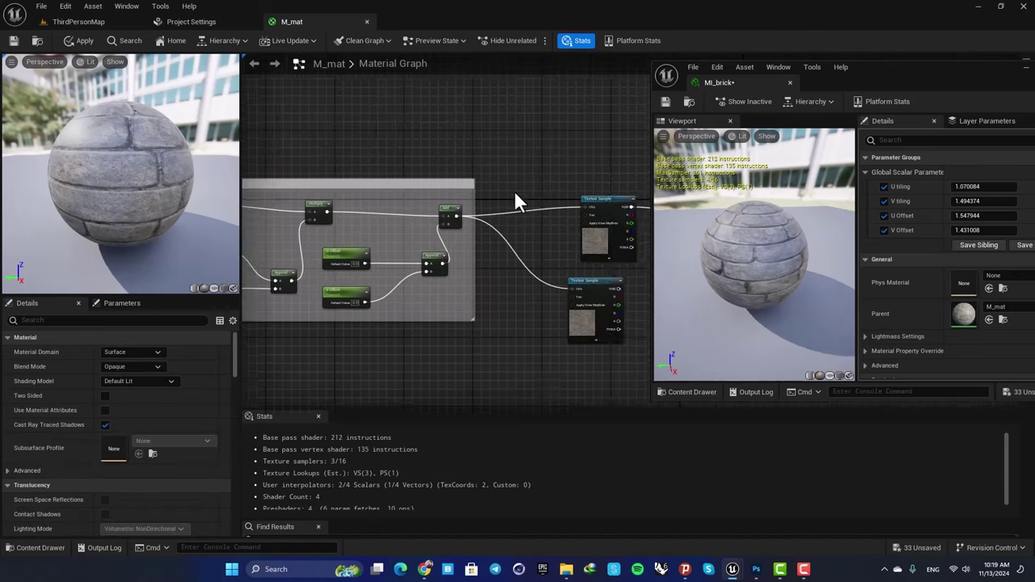
scroll(515, 196, "down", 3)
scroll(526, 208, "up", 1)
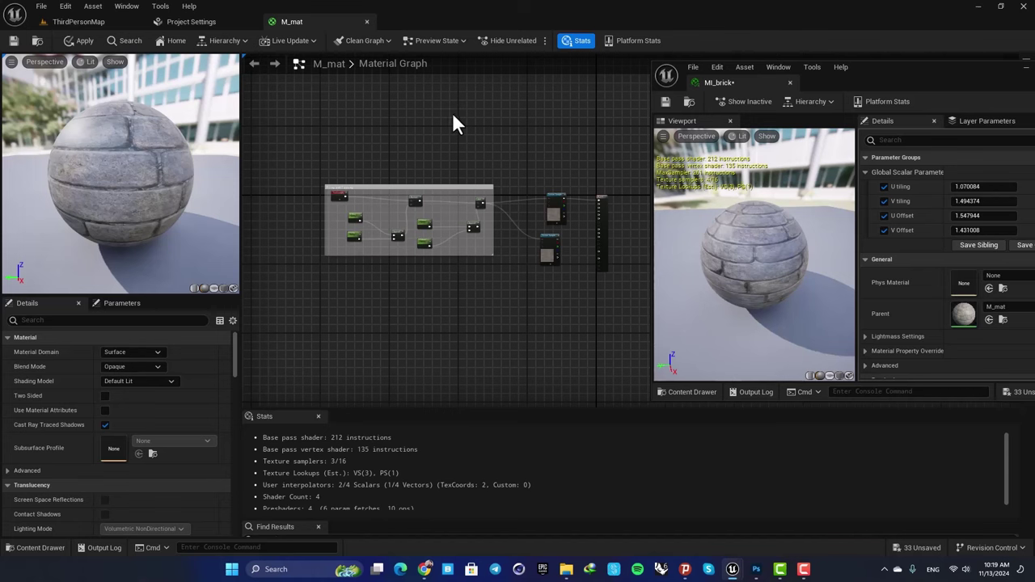
double_click(962, 64)
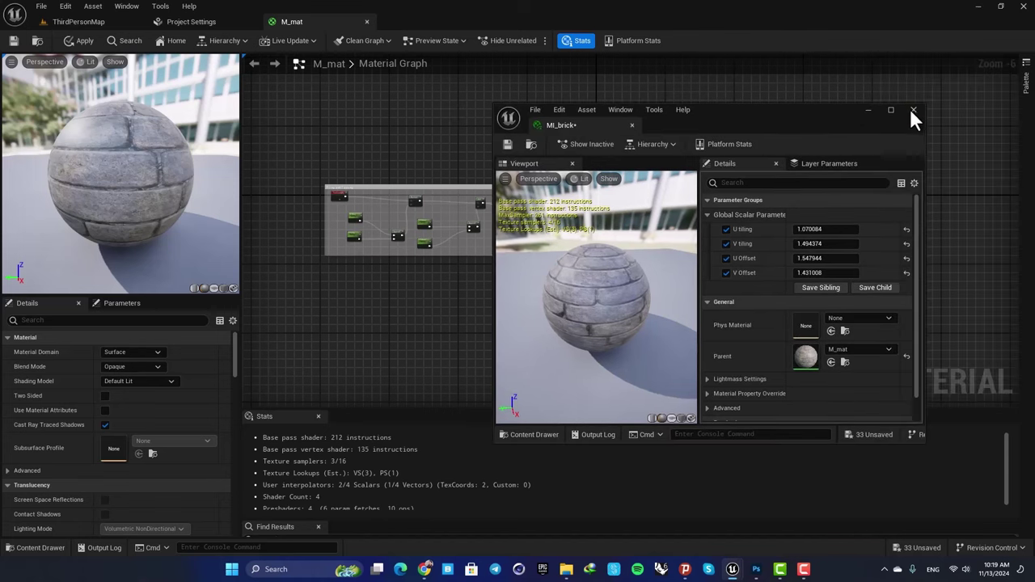
left_click(909, 108)
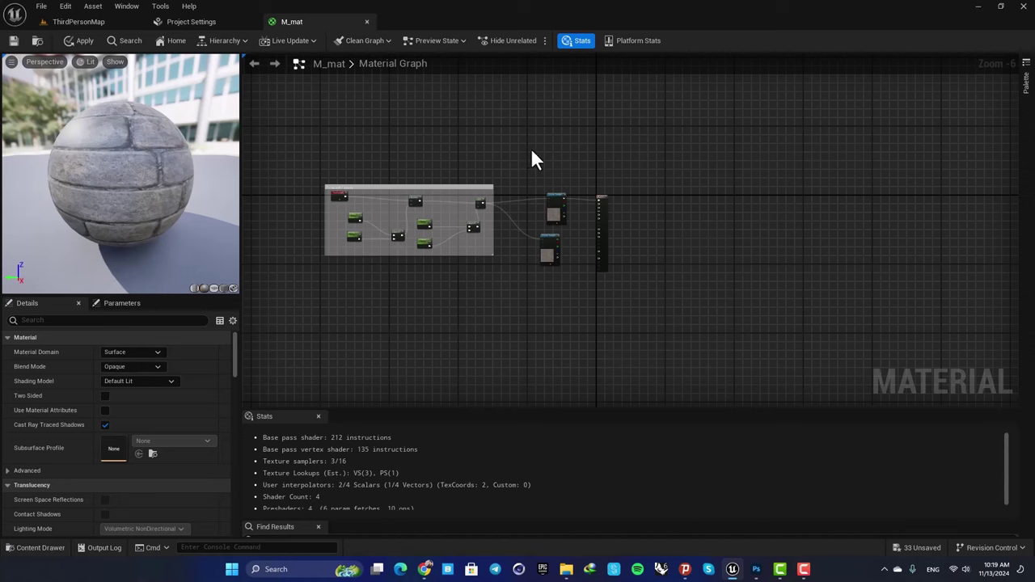